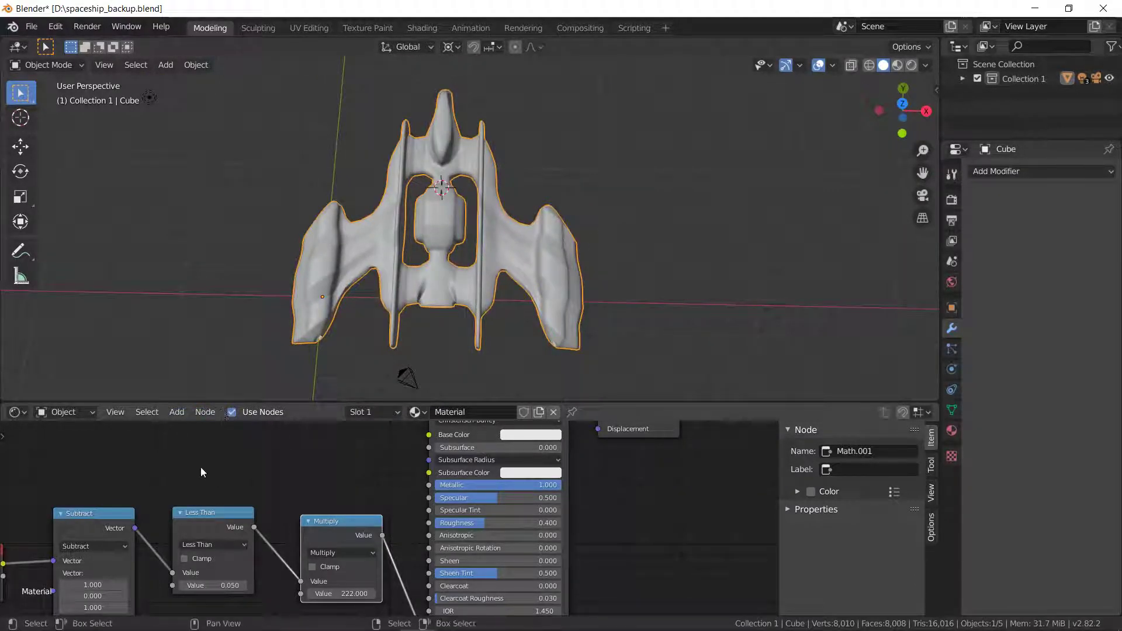
Step: Show the spaceship in rendered viewport shading and fly around it to a side view of its glowing engines
{"action": "scroll", "coordinate": [206, 472], "scroll_direction": "down", "scroll_amount": 2}
{"action": "middle_click_drag", "start_coordinate": [203, 472], "coordinate": [212, 458]}
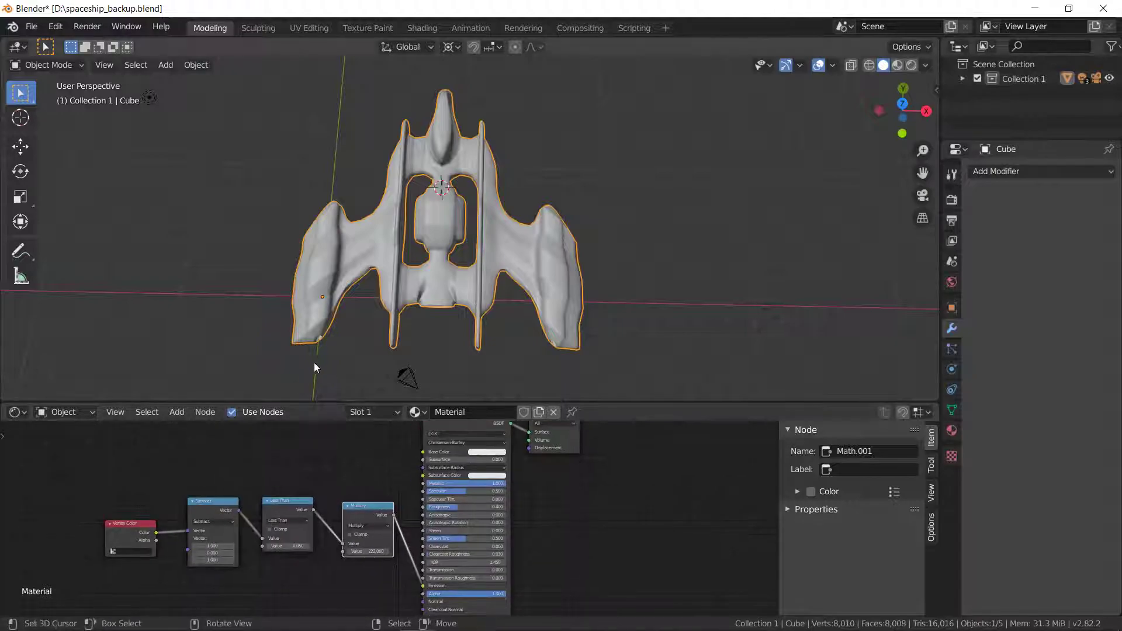
{"action": "middle_click_drag", "start_coordinate": [310, 365], "coordinate": [314, 311]}
{"action": "scroll", "coordinate": [403, 208], "scroll_direction": "up", "scroll_amount": 2}
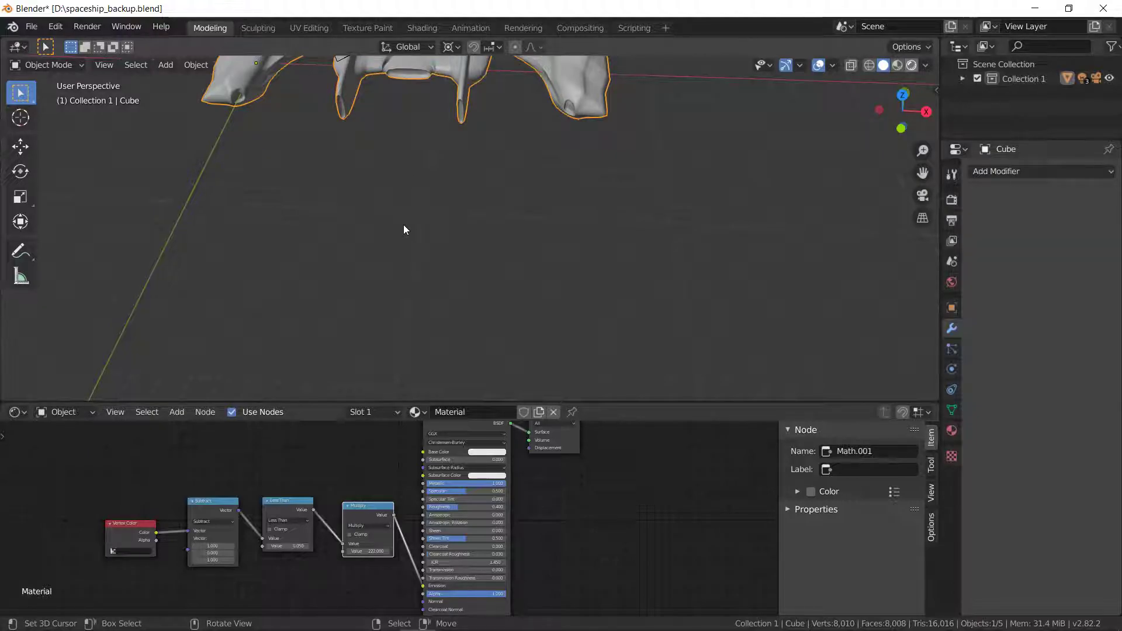
{"action": "key", "text": "shift+z"}
{"action": "key", "text": "shift+grave"}
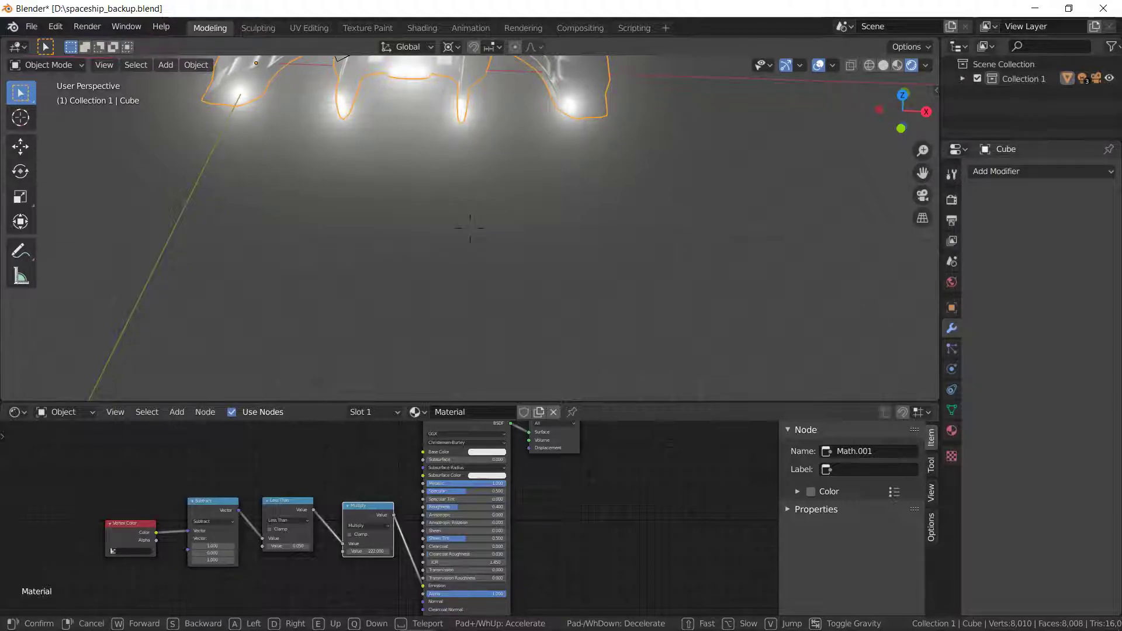
{"action": "key", "text": "w"}
{"action": "key", "text": "s"}
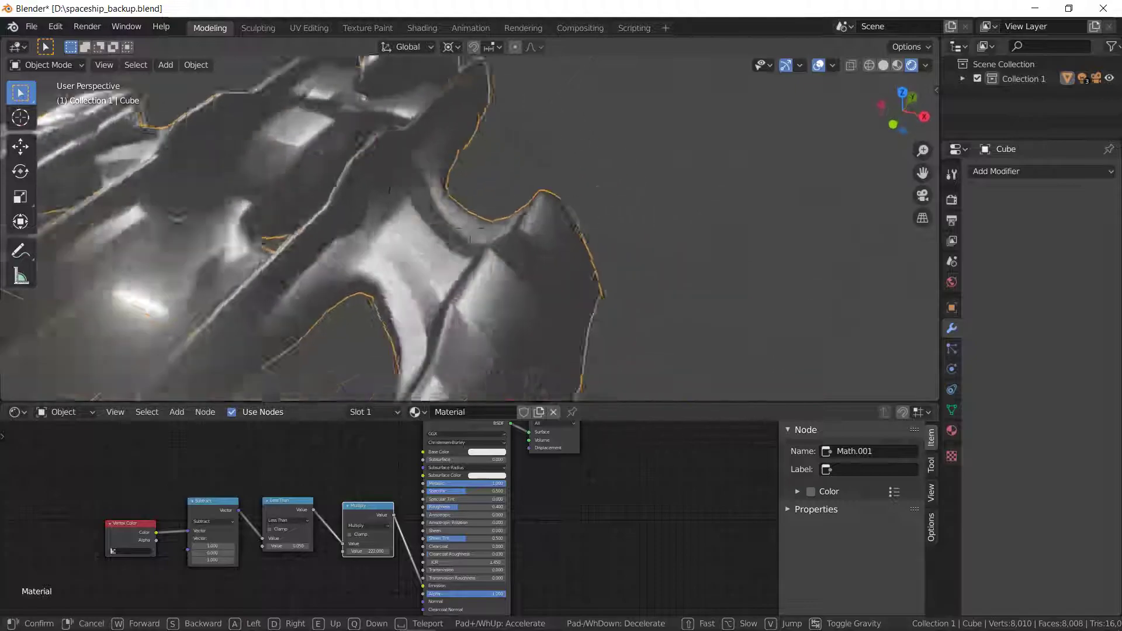
{"action": "key", "text": "a"}
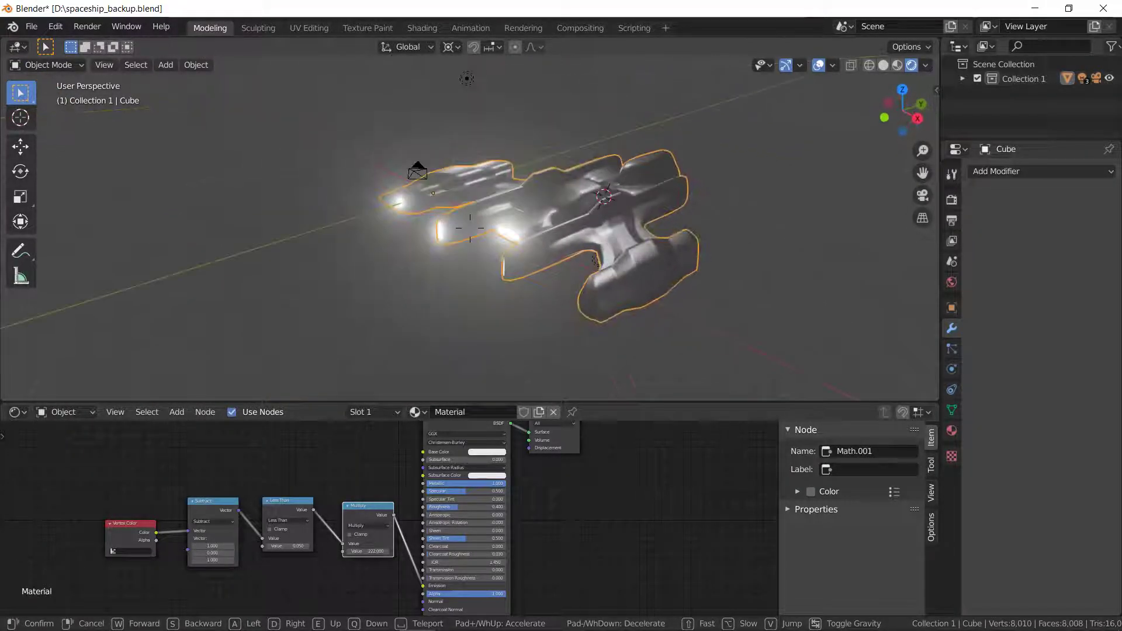
{"action": "key", "text": "Return"}
{"action": "key", "text": "g"}
{"action": "left_click", "coordinate": [454, 268]}
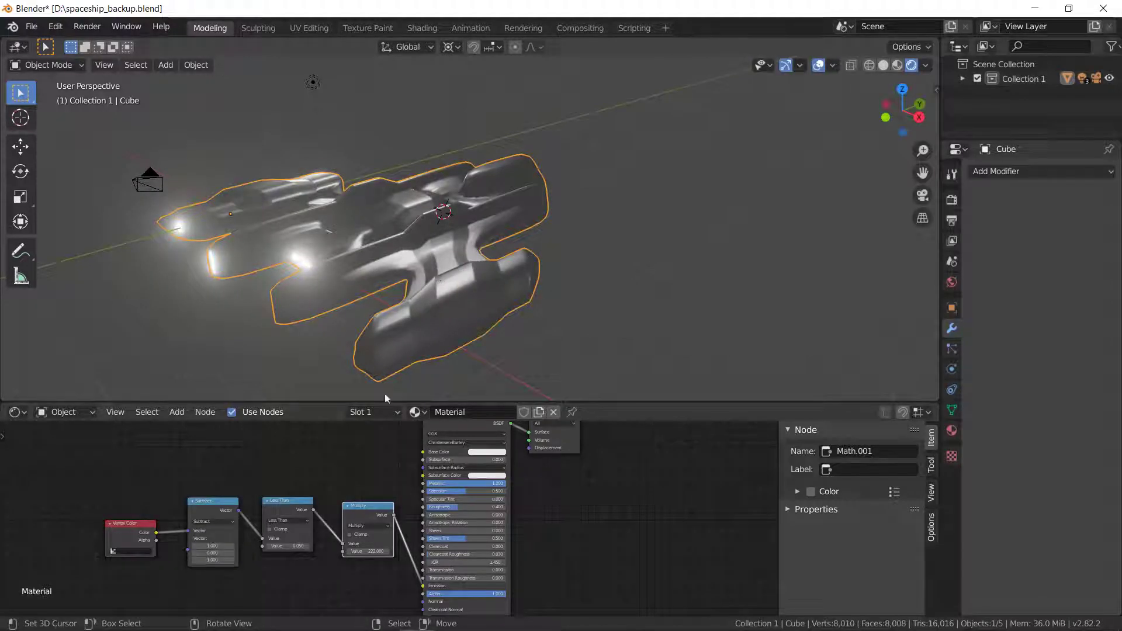
Step: Change the scene's render engine to Cycles
{"action": "middle_click_drag", "start_coordinate": [110, 424], "coordinate": [213, 473]}
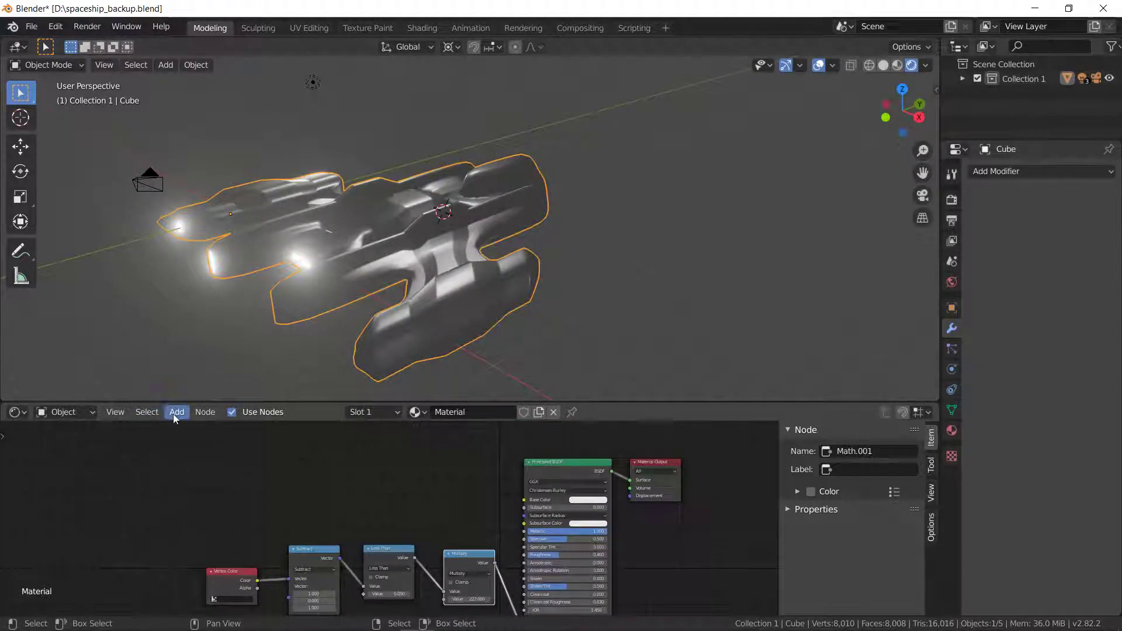
{"action": "left_click", "coordinate": [952, 200]}
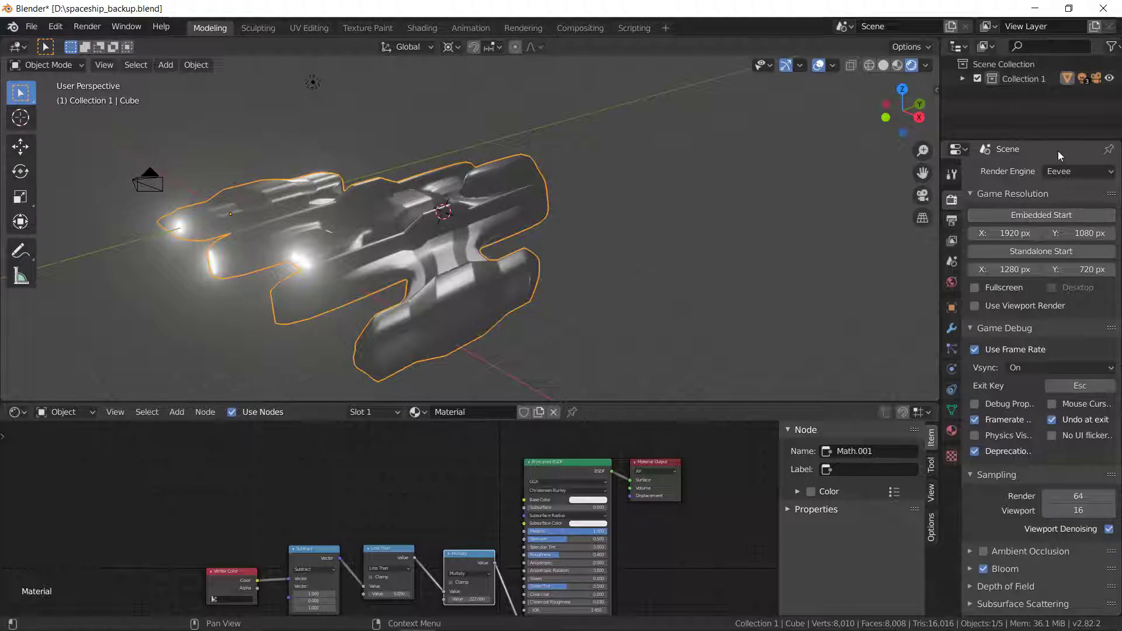
{"action": "left_click", "coordinate": [1060, 171]}
{"action": "left_click", "coordinate": [1061, 219]}
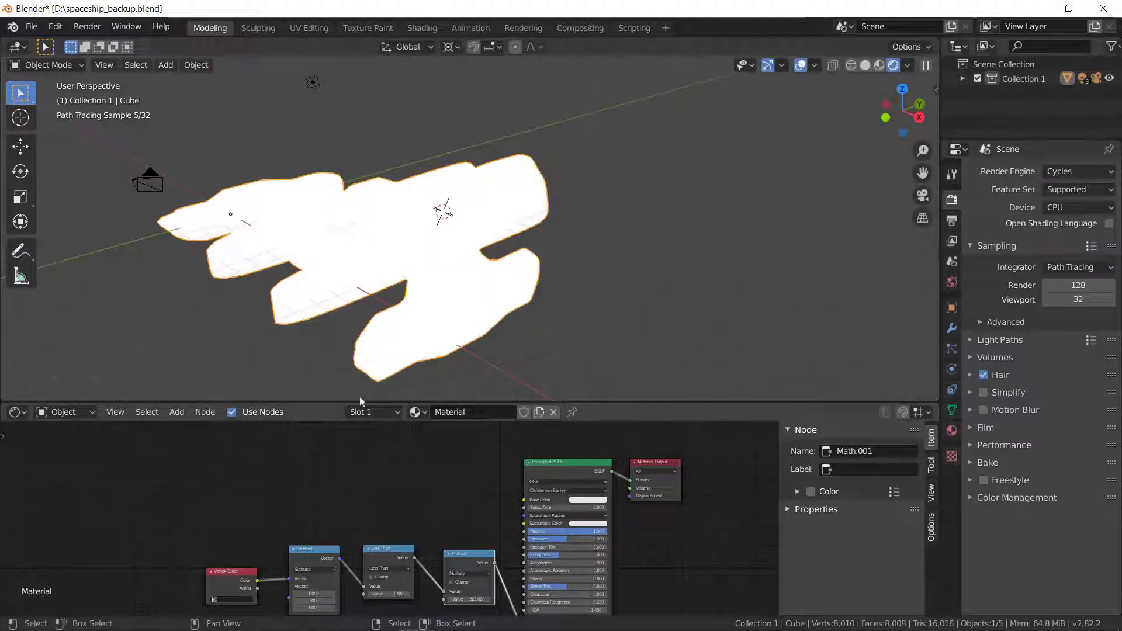
Step: Unplug the Multiply node's output from the Principled BSDF Emission input to check the render, and plug it back in
{"action": "scroll", "coordinate": [383, 514], "scroll_direction": "down", "scroll_amount": 3}
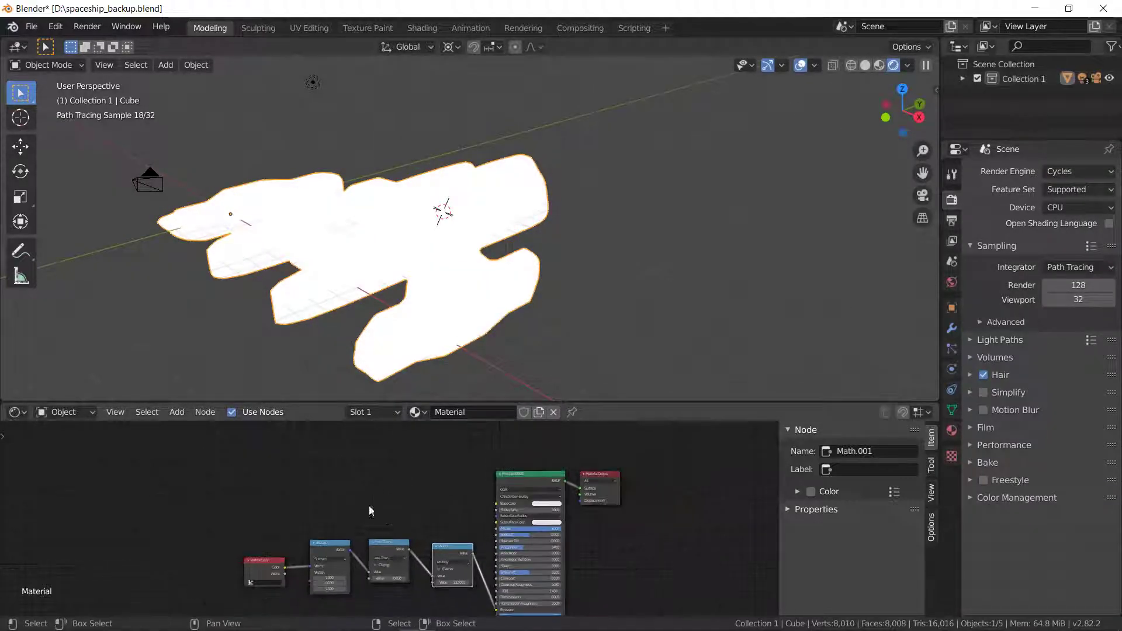
{"action": "middle_click_drag", "start_coordinate": [375, 508], "coordinate": [304, 496]}
{"action": "scroll", "coordinate": [296, 494], "scroll_direction": "up", "scroll_amount": 3}
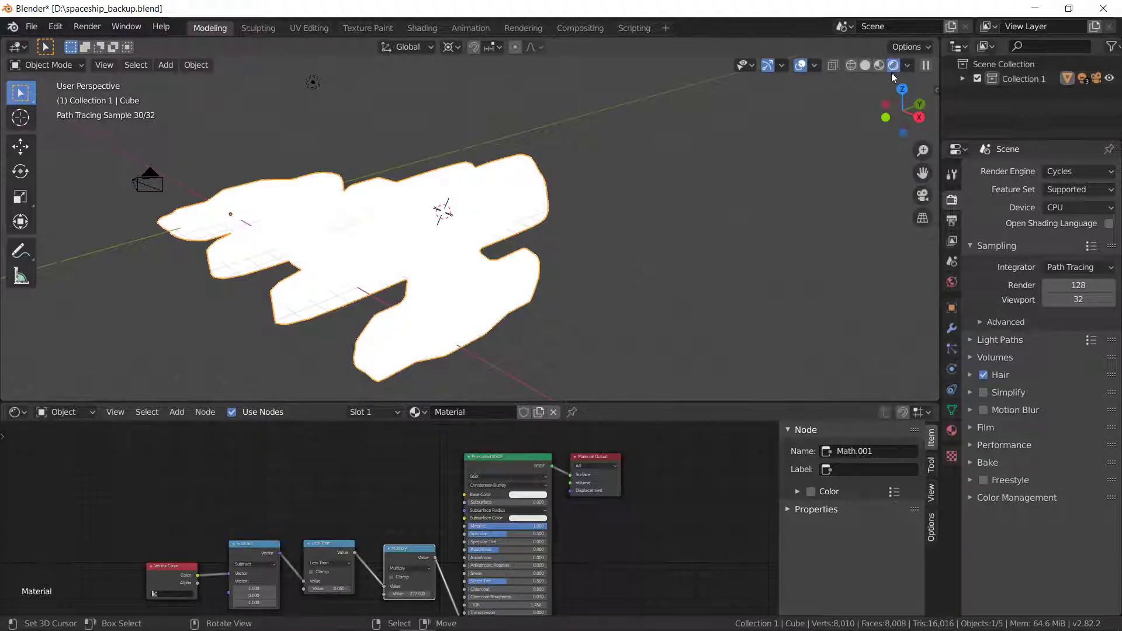
{"action": "scroll", "coordinate": [379, 558], "scroll_direction": "up", "scroll_amount": 2}
{"action": "middle_click_drag", "start_coordinate": [451, 563], "coordinate": [387, 512]}
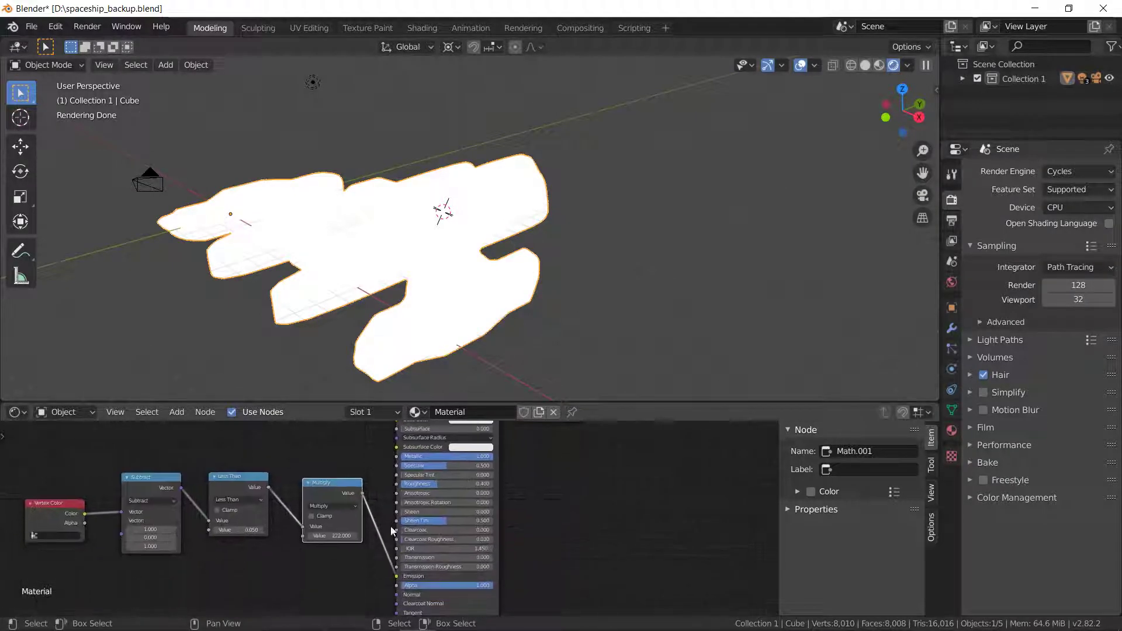
{"action": "left_click_drag", "start_coordinate": [397, 576], "coordinate": [382, 551]}
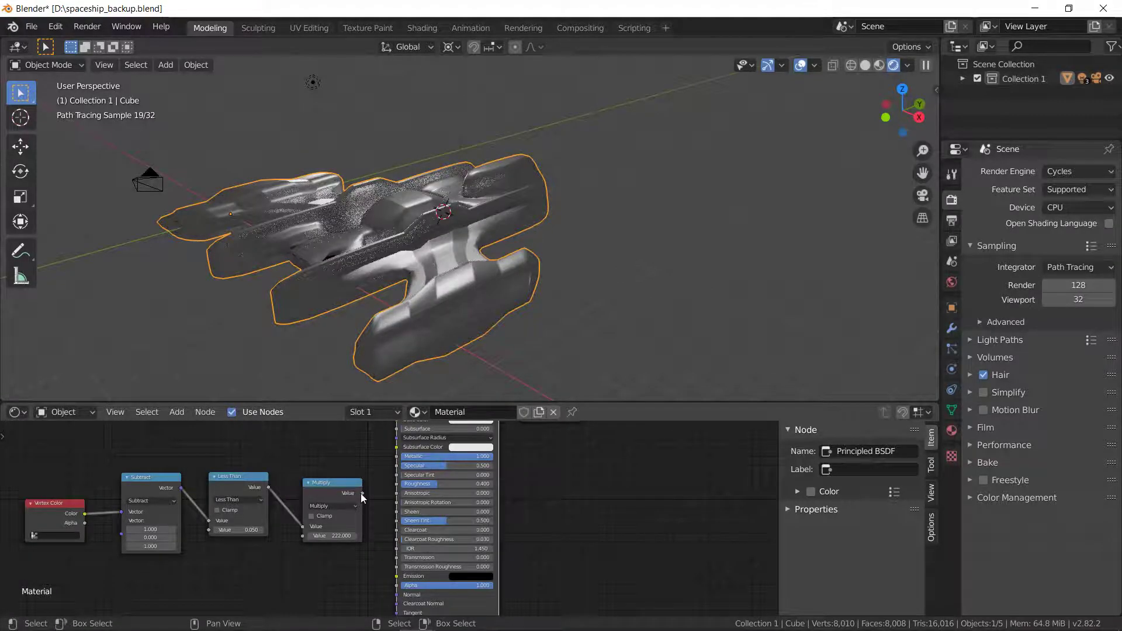
{"action": "middle_click_drag", "start_coordinate": [432, 443], "coordinate": [413, 515]}
{"action": "middle_click_drag", "start_coordinate": [311, 522], "coordinate": [358, 424]}
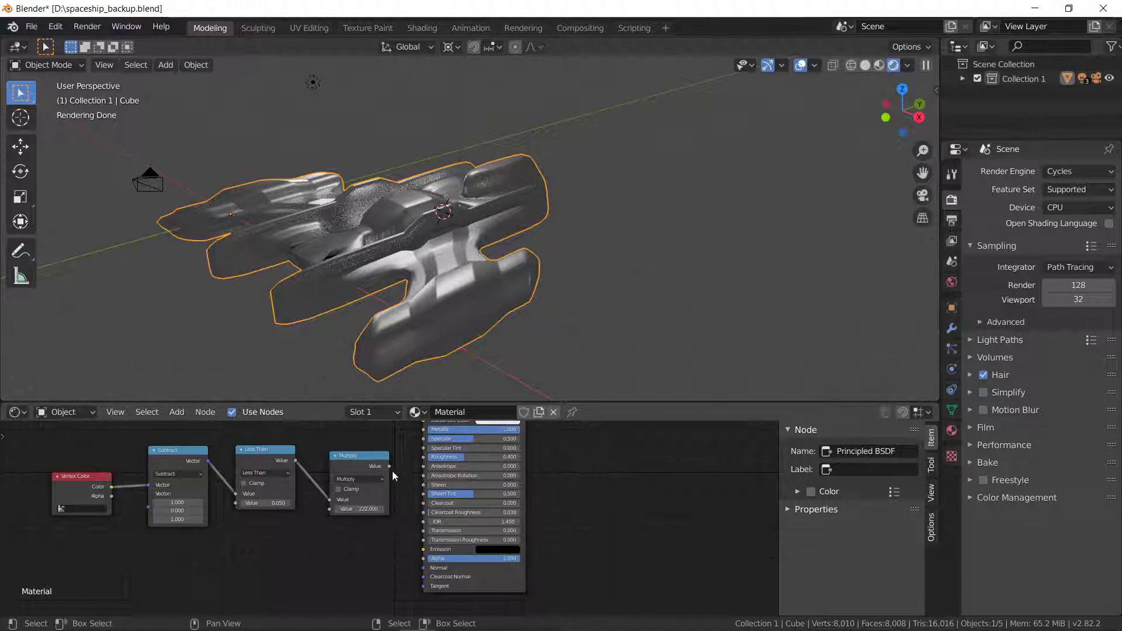
{"action": "left_click_drag", "start_coordinate": [389, 466], "coordinate": [423, 550]}
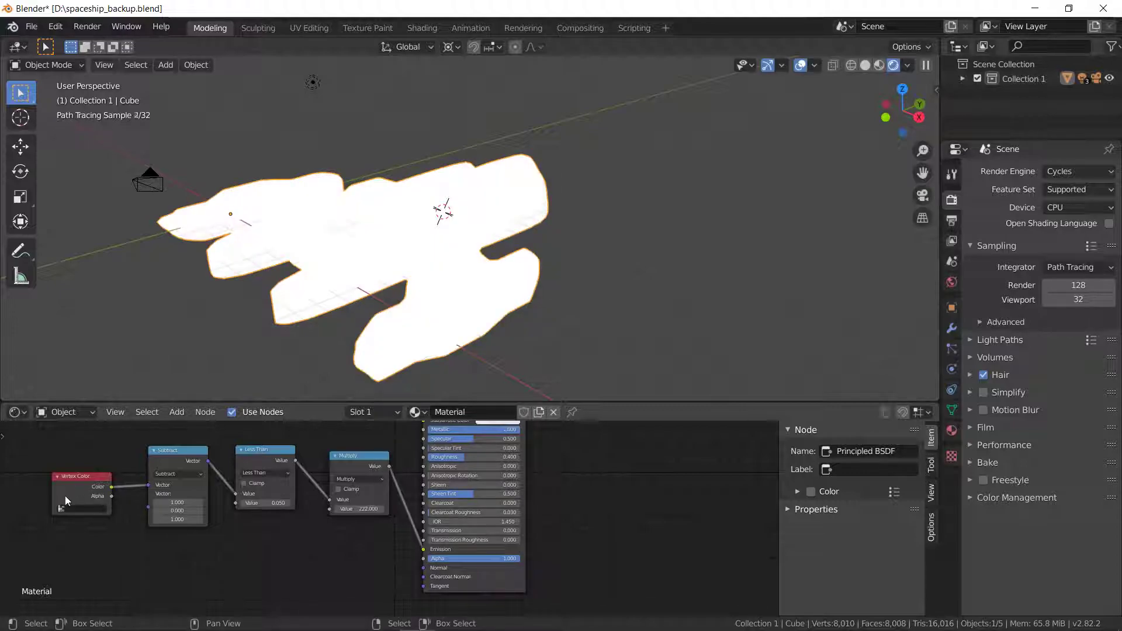
Step: Set the Vertex Color node to the Col layer and move the whole Vertex Color to Multiply node chain lower in the graph
{"action": "left_click", "coordinate": [82, 522]}
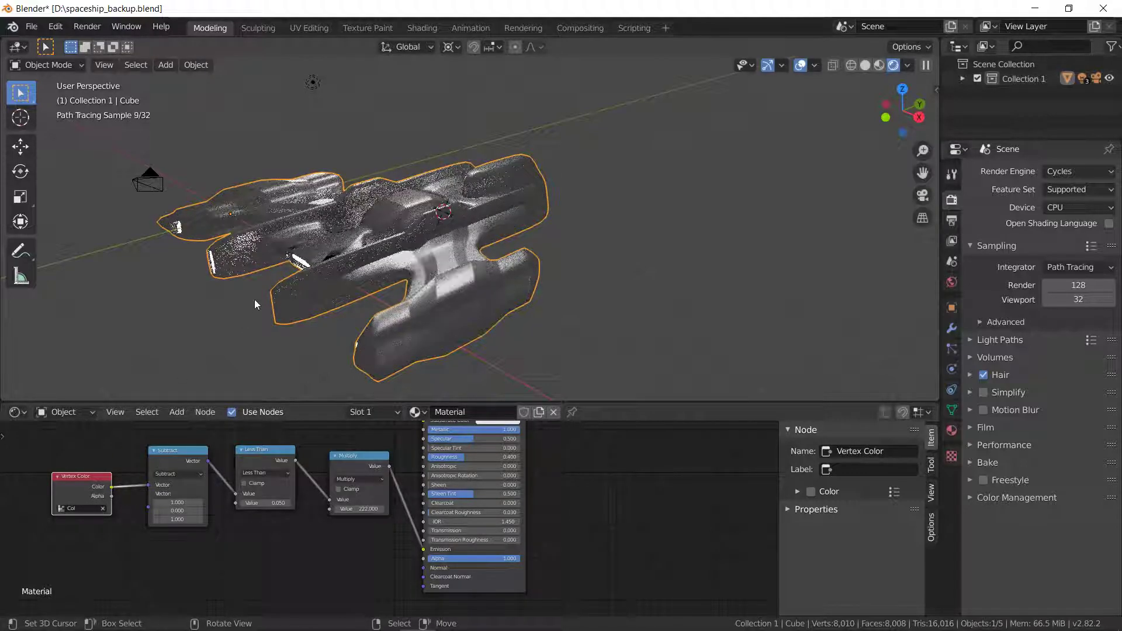
{"action": "scroll", "coordinate": [304, 482], "scroll_direction": "down", "scroll_amount": 1}
{"action": "left_click", "coordinate": [353, 478]}
{"action": "left_click", "coordinate": [291, 461]}
{"action": "left_click", "coordinate": [214, 474]}
{"action": "left_click_drag", "start_coordinate": [130, 493], "coordinate": [122, 561]}
{"action": "middle_click_drag", "start_coordinate": [171, 487], "coordinate": [339, 515]}
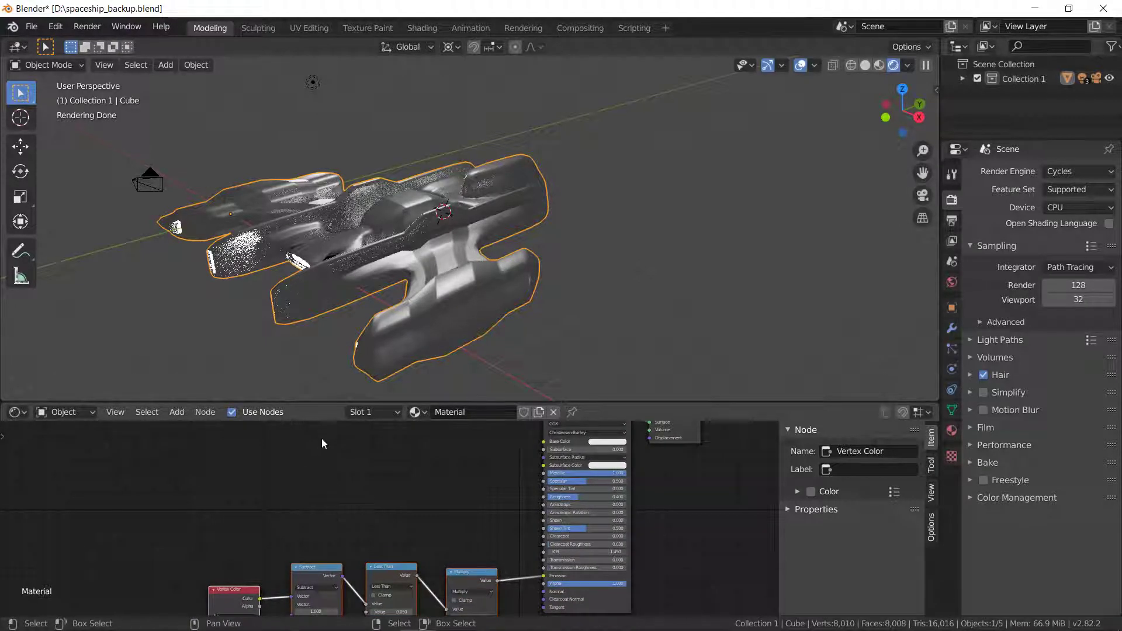
Step: Add a Geometry node above the existing chain and connect its Pointiness output to the Principled BSDF Base Color
{"action": "left_click", "coordinate": [175, 411]}
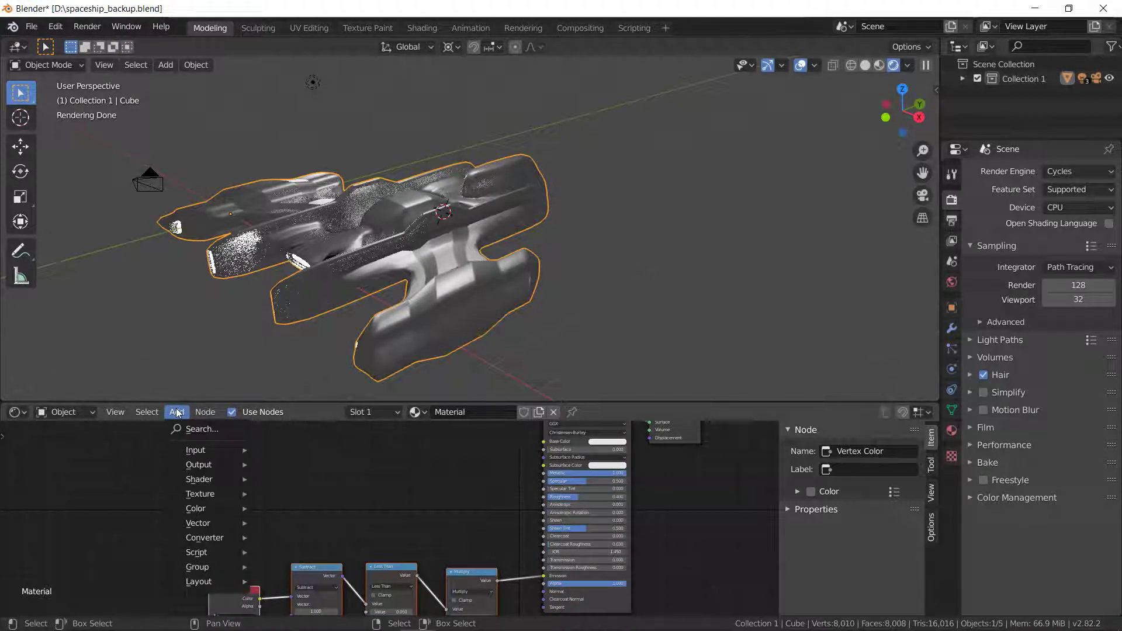
{"action": "mouse_move", "coordinate": [197, 454]}
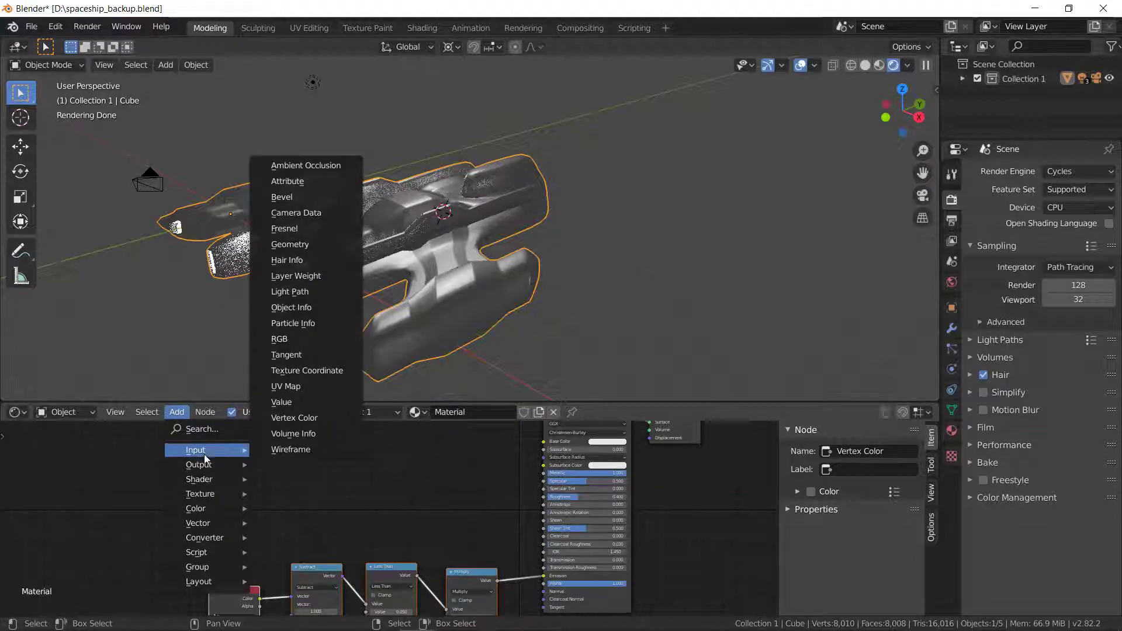
{"action": "left_click", "coordinate": [291, 247]}
{"action": "scroll", "coordinate": [219, 528], "scroll_direction": "up", "scroll_amount": 2}
{"action": "left_click", "coordinate": [181, 559]}
{"action": "left_click_drag", "start_coordinate": [153, 574], "coordinate": [517, 448]}
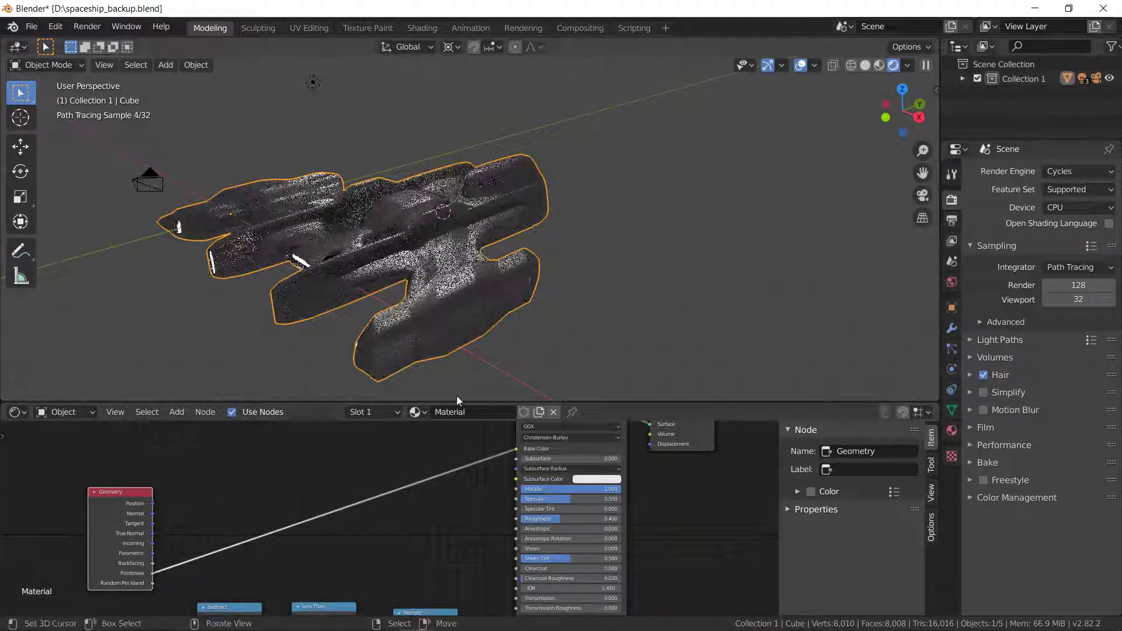
Step: Disconnect the Multiply node from Emission and reroute the Pointiness link from Base Color to Emission
{"action": "scroll", "coordinate": [364, 496], "scroll_direction": "down", "scroll_amount": 1}
{"action": "middle_click_drag", "start_coordinate": [465, 511], "coordinate": [441, 458]}
{"action": "left_click_drag", "start_coordinate": [469, 549], "coordinate": [420, 504]}
{"action": "middle_click_drag", "start_coordinate": [419, 501], "coordinate": [420, 531]}
{"action": "left_click_drag", "start_coordinate": [471, 434], "coordinate": [471, 579]}
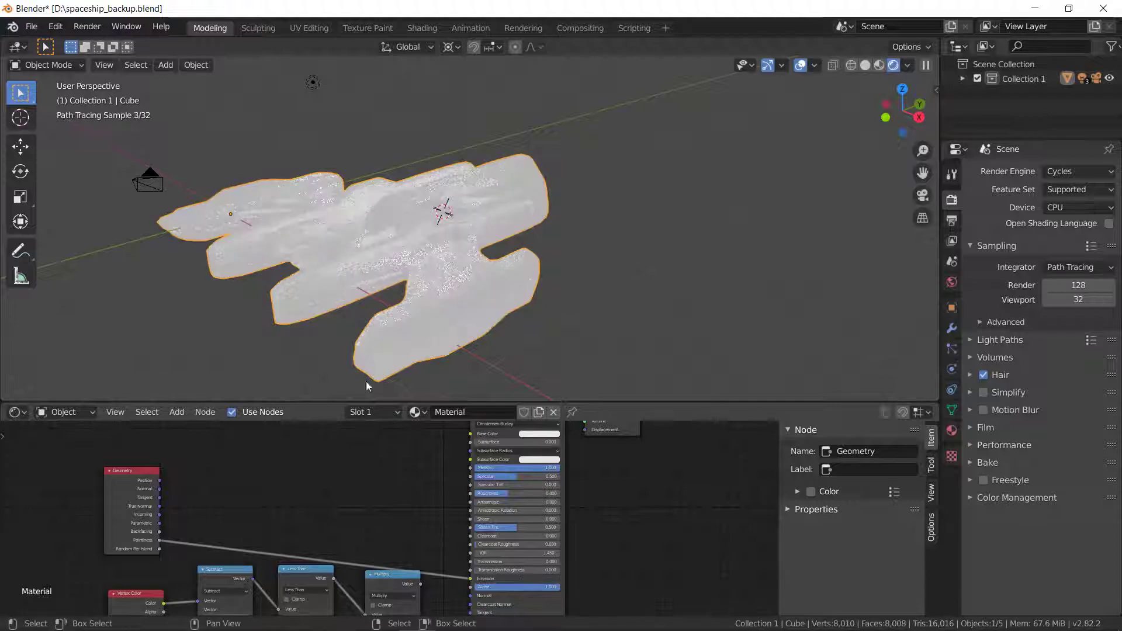
Step: Insert a Math node on the link between Geometry Pointiness and Emission, and set its operation to Tangent
{"action": "middle_click_drag", "start_coordinate": [278, 499], "coordinate": [311, 507]}
{"action": "left_click_drag", "start_coordinate": [191, 504], "coordinate": [239, 457]}
{"action": "left_click", "coordinate": [177, 412]}
{"action": "mouse_move", "coordinate": [220, 535]}
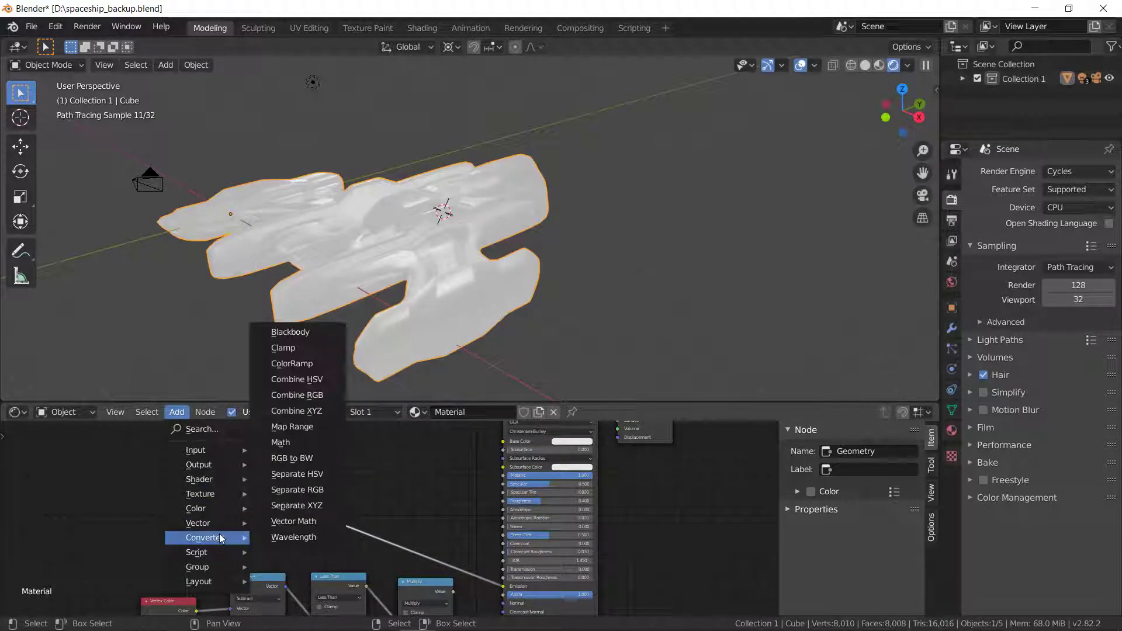
{"action": "left_click", "coordinate": [281, 442]}
{"action": "left_click", "coordinate": [292, 475]}
{"action": "left_click", "coordinate": [314, 502]}
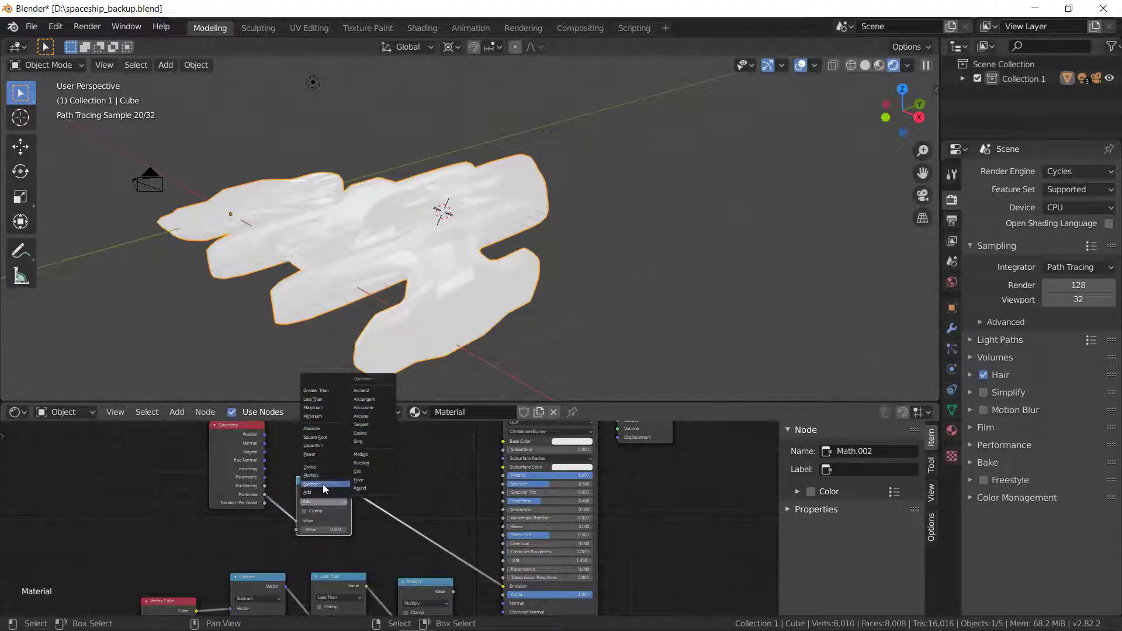
{"action": "left_click", "coordinate": [362, 425]}
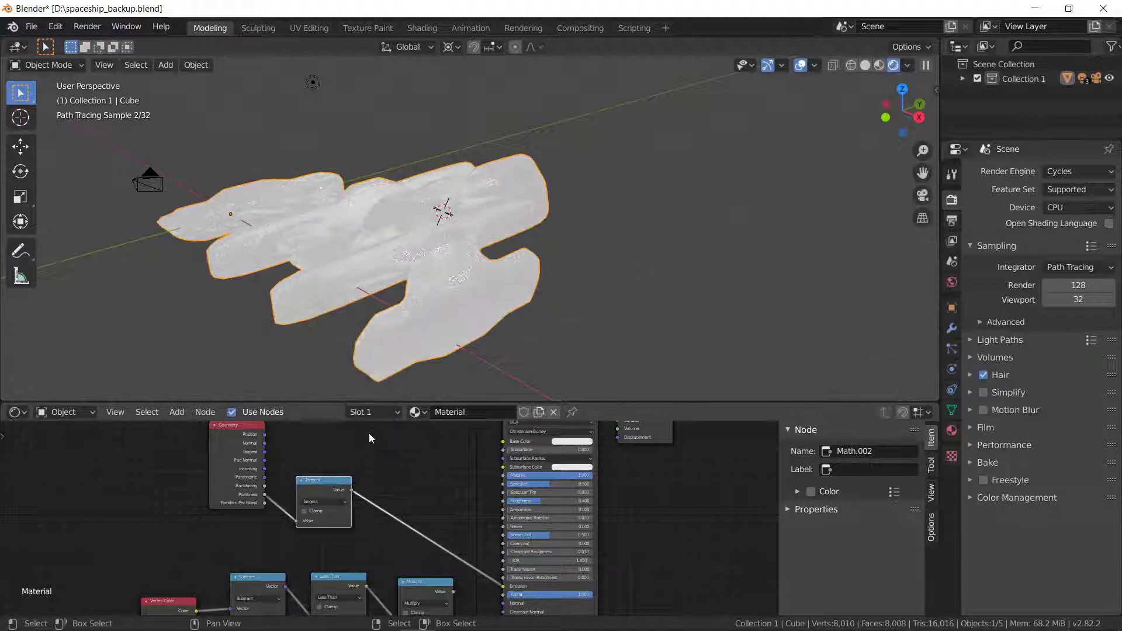
Step: Insert a ColorRamp node between the Geometry and Tangent nodes and move its black stop to position 0.496
{"action": "scroll", "coordinate": [333, 525], "scroll_direction": "up", "scroll_amount": 1}
{"action": "left_click_drag", "start_coordinate": [312, 478], "coordinate": [340, 473]}
{"action": "left_click", "coordinate": [176, 412]}
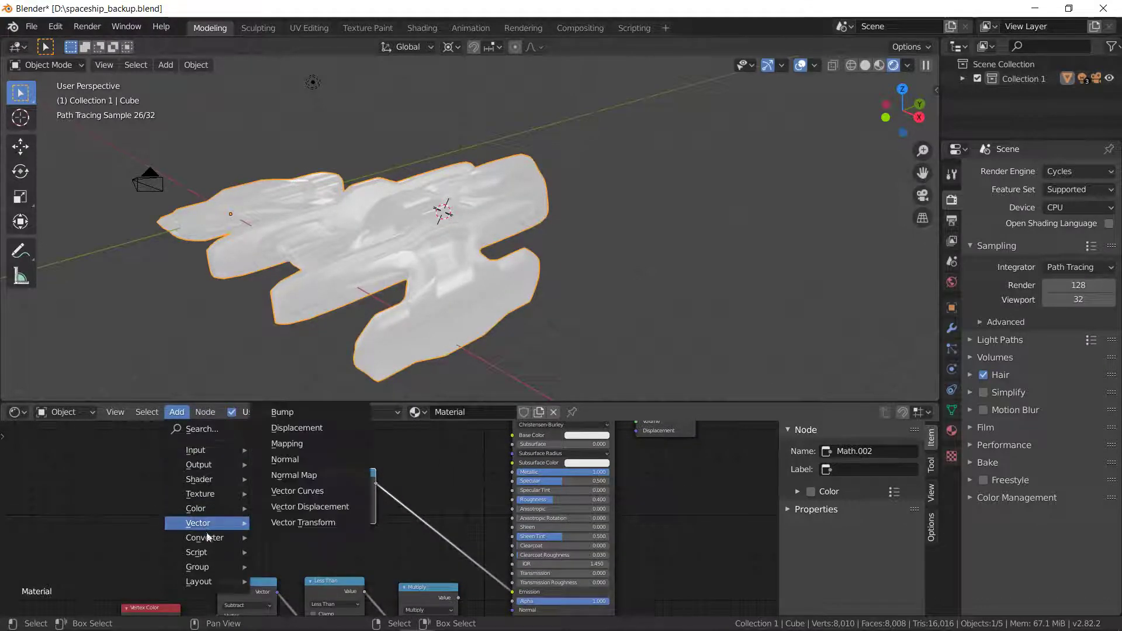
{"action": "mouse_move", "coordinate": [204, 538]}
{"action": "left_click", "coordinate": [323, 365]}
{"action": "left_click", "coordinate": [303, 493]}
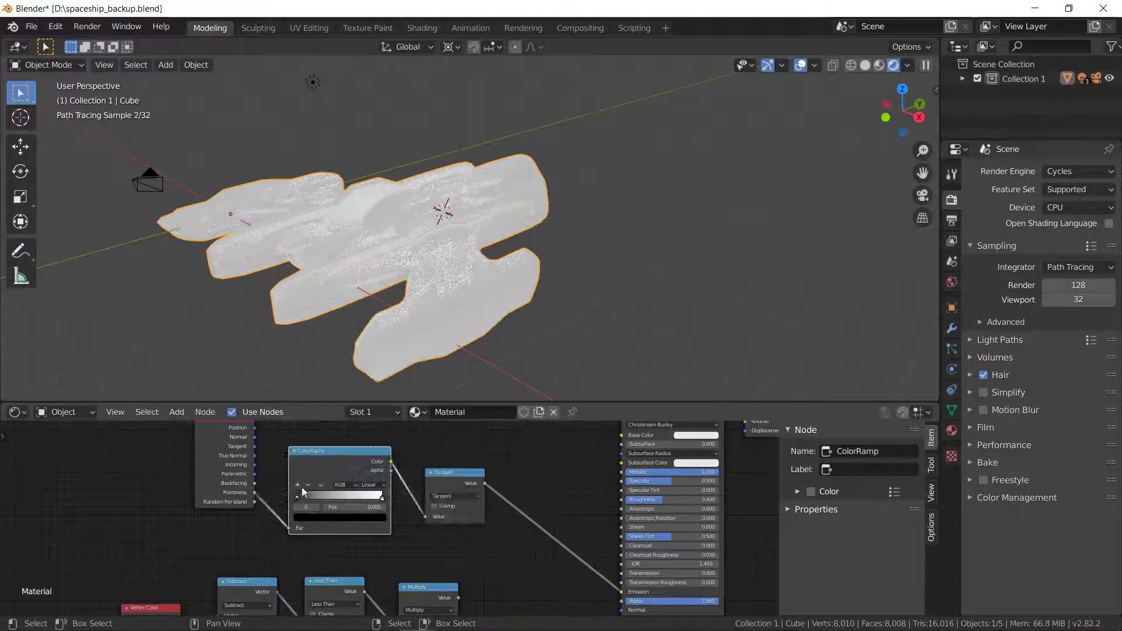
{"action": "left_click_drag", "start_coordinate": [297, 498], "coordinate": [341, 499]}
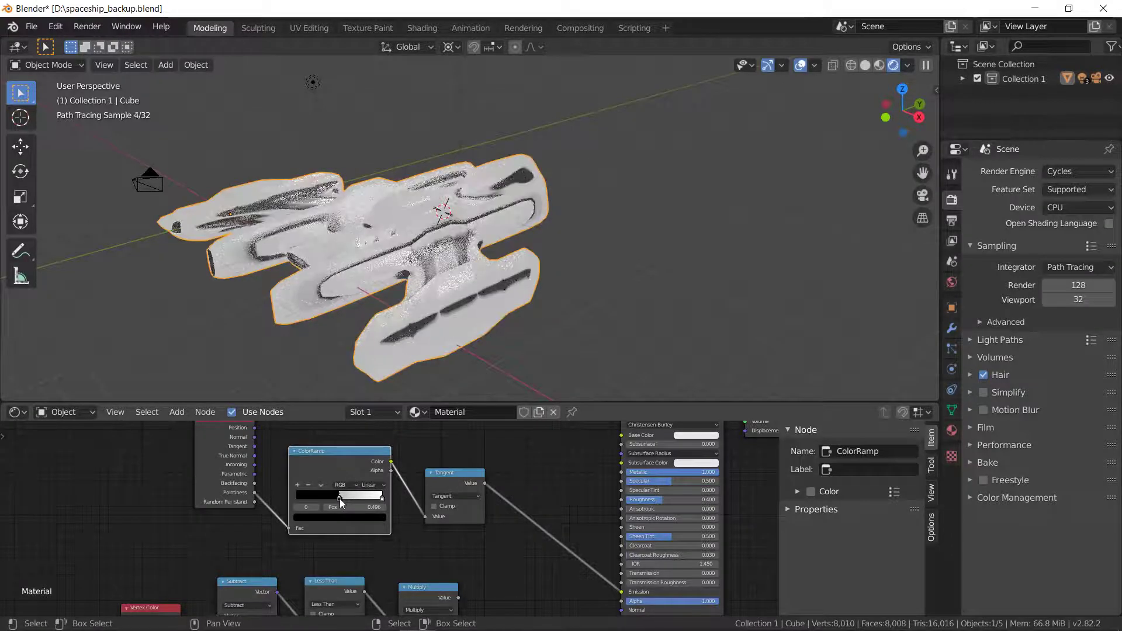
{"action": "mouse_move", "coordinate": [340, 499]}
{"action": "left_mouse_down"}
{"action": "mouse_move", "coordinate": [356, 497]}
{"action": "mouse_move", "coordinate": [339, 497]}
{"action": "left_mouse_up"}
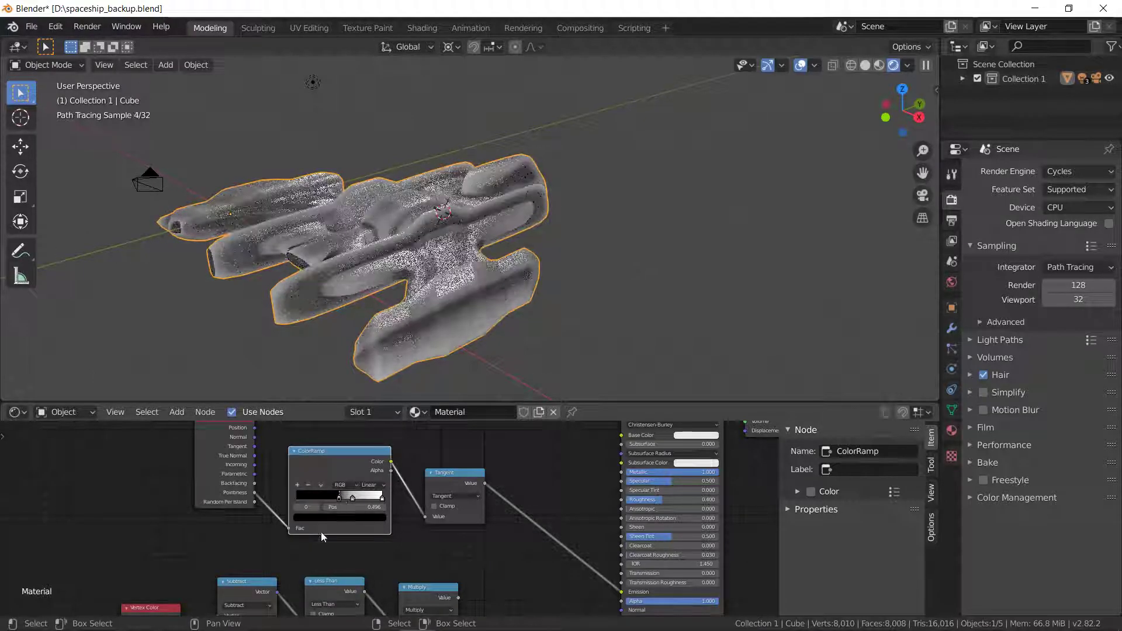
Step: Hide the viewport overlays and orbit to a clear rear view of the spaceship
{"action": "middle_click_drag", "start_coordinate": [398, 236], "coordinate": [497, 239]}
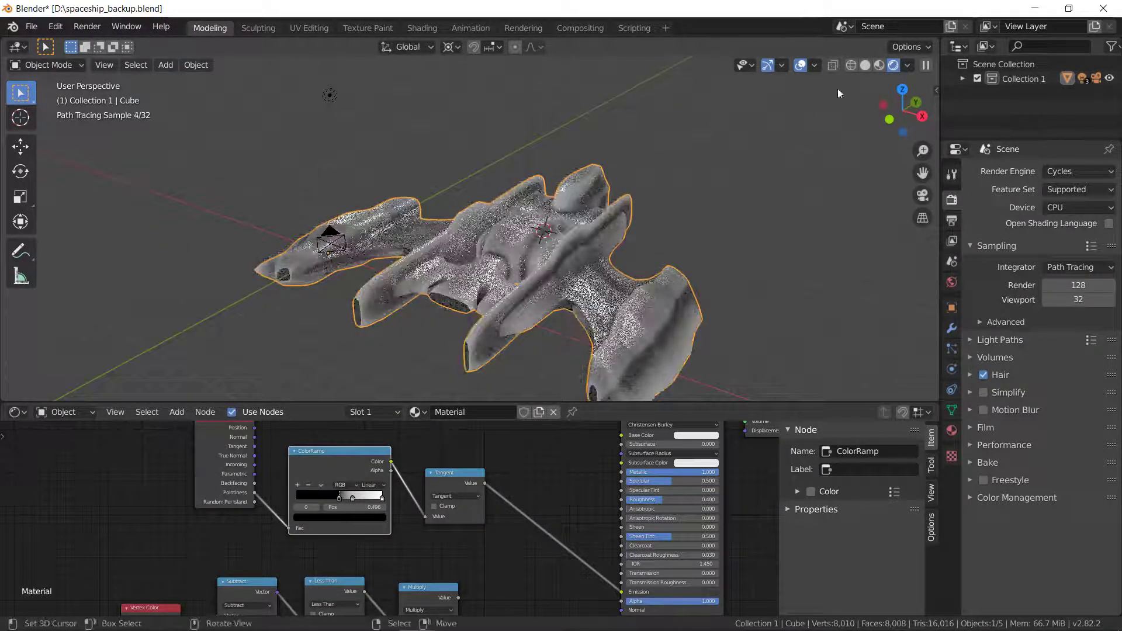
{"action": "left_click", "coordinate": [800, 65]}
{"action": "middle_click_drag", "start_coordinate": [612, 246], "coordinate": [418, 414]}
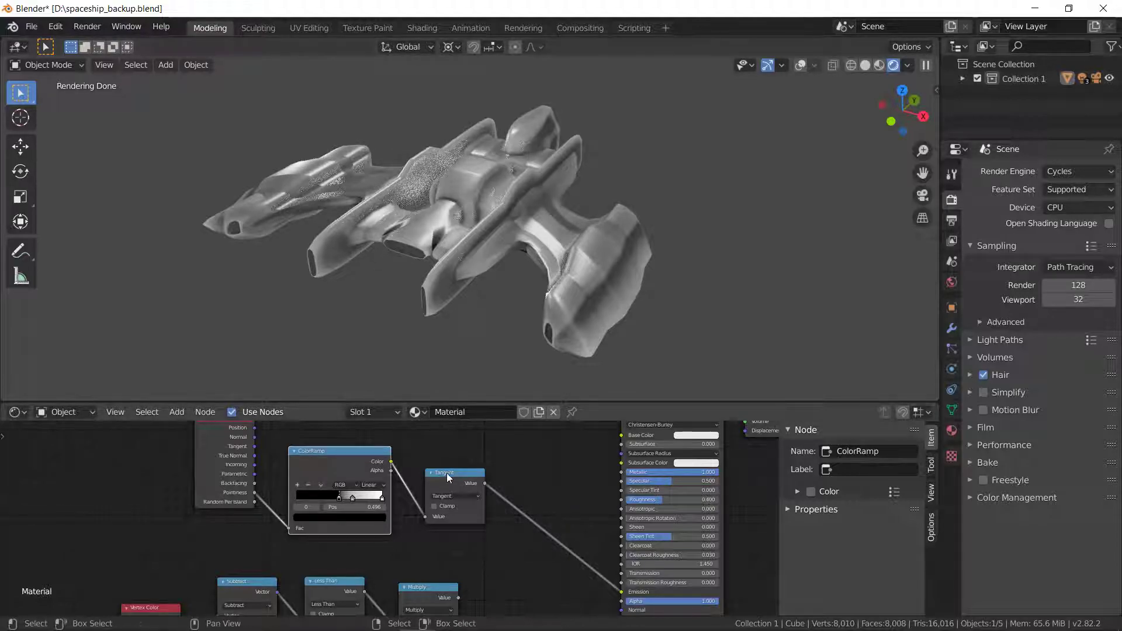
Step: Insert a Math node set to Multiply between the Geometry node's Pointiness output and the ColorRamp
{"action": "left_click_drag", "start_coordinate": [261, 478], "coordinate": [195, 478]}
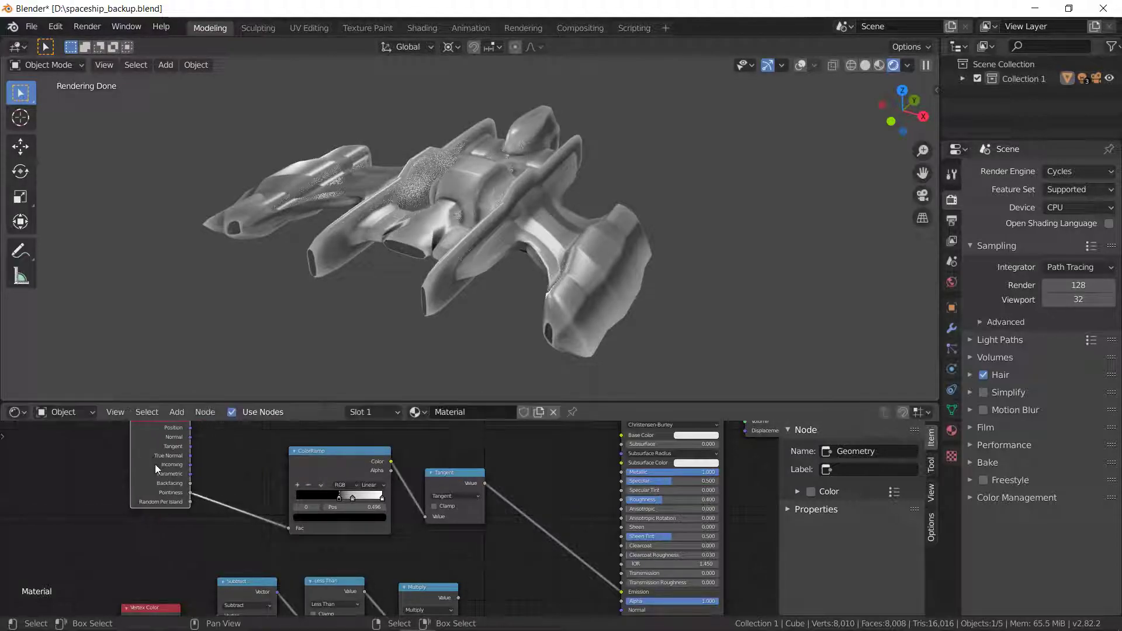
{"action": "left_click", "coordinate": [176, 412]}
{"action": "mouse_move", "coordinate": [198, 538]}
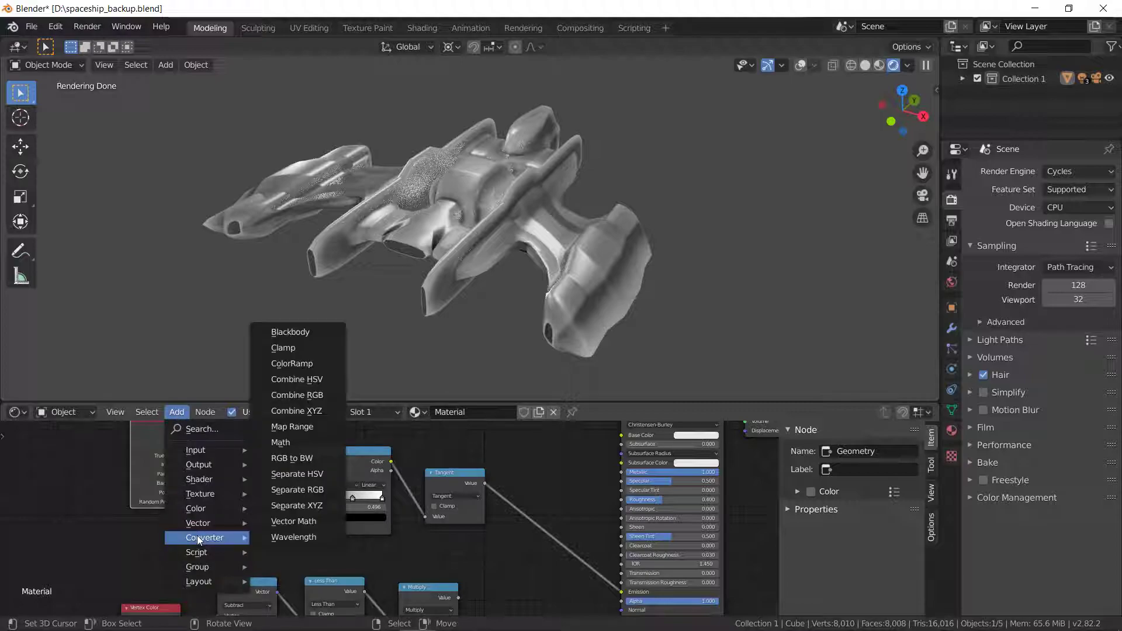
{"action": "left_click", "coordinate": [298, 448]}
{"action": "left_click", "coordinate": [212, 469]}
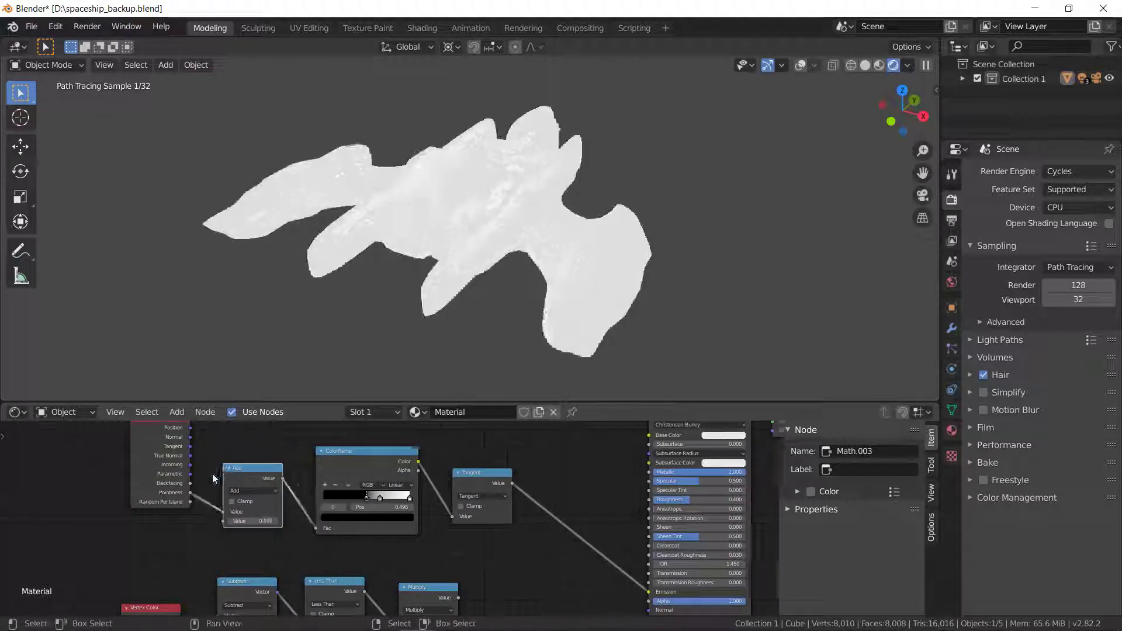
{"action": "left_click", "coordinate": [253, 493]}
{"action": "left_click", "coordinate": [246, 463]}
Step: Try a factor of 2 in the new Multiply node, and set its value to 12
{"action": "left_click", "coordinate": [258, 521]}
{"action": "type", "text": "2"}
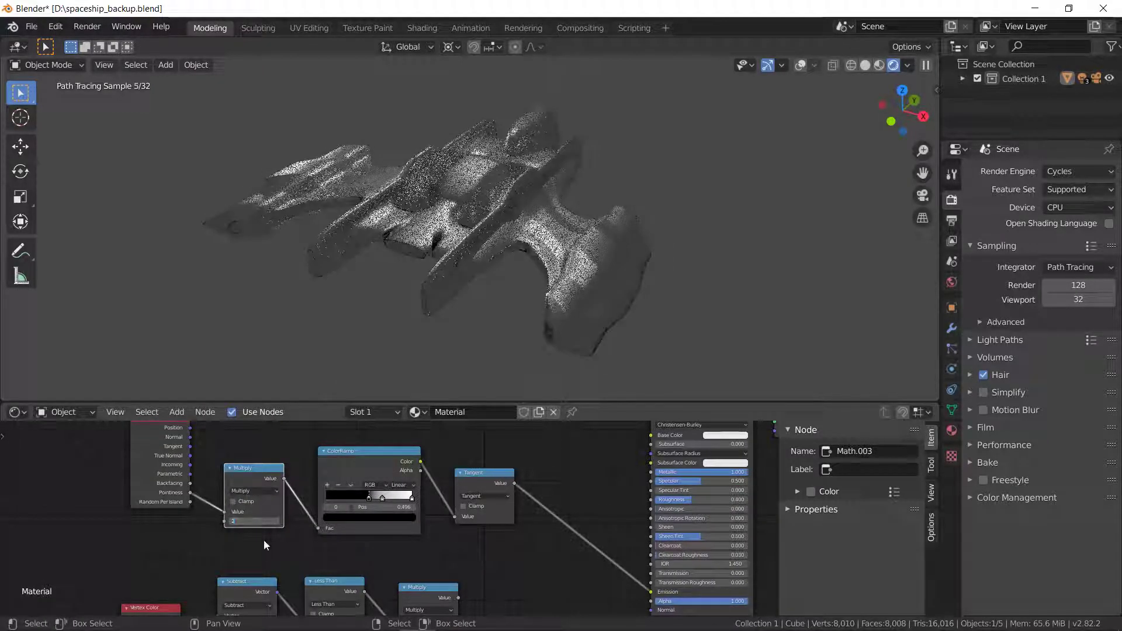
{"action": "key", "text": "Return"}
{"action": "left_click", "coordinate": [258, 521]}
{"action": "type", "text": "12"}
{"action": "key", "text": "Return"}
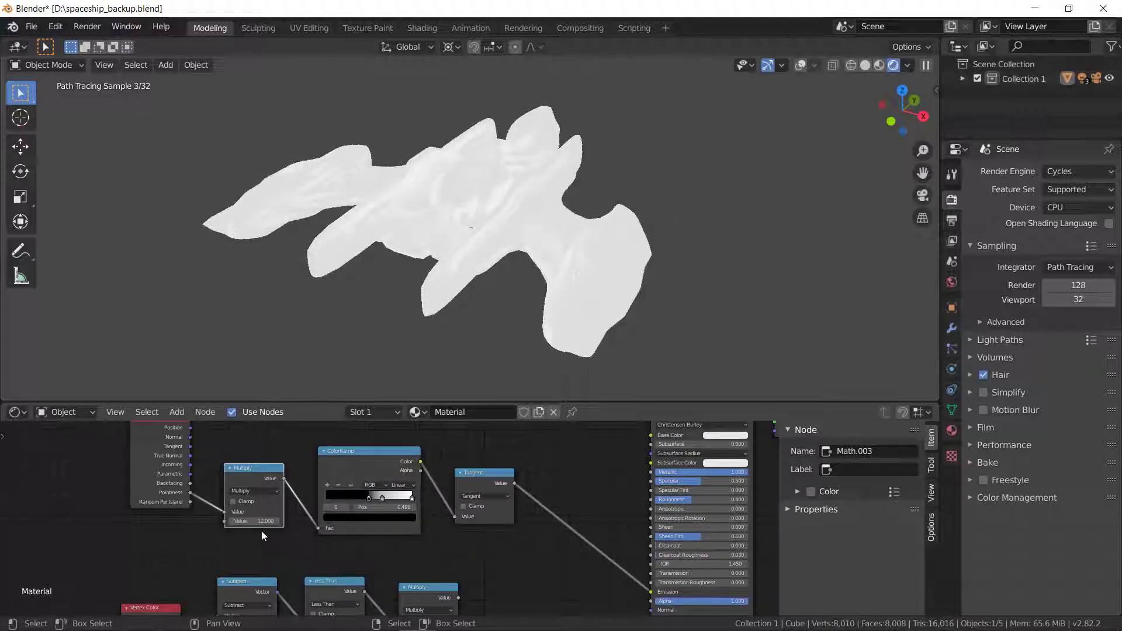
Step: Move the ColorRamp's middle stop to 0.775 and connect the Geometry node's Pointiness output directly to the ColorRamp's Fac input
{"action": "left_click_drag", "start_coordinate": [370, 497], "coordinate": [413, 505]}
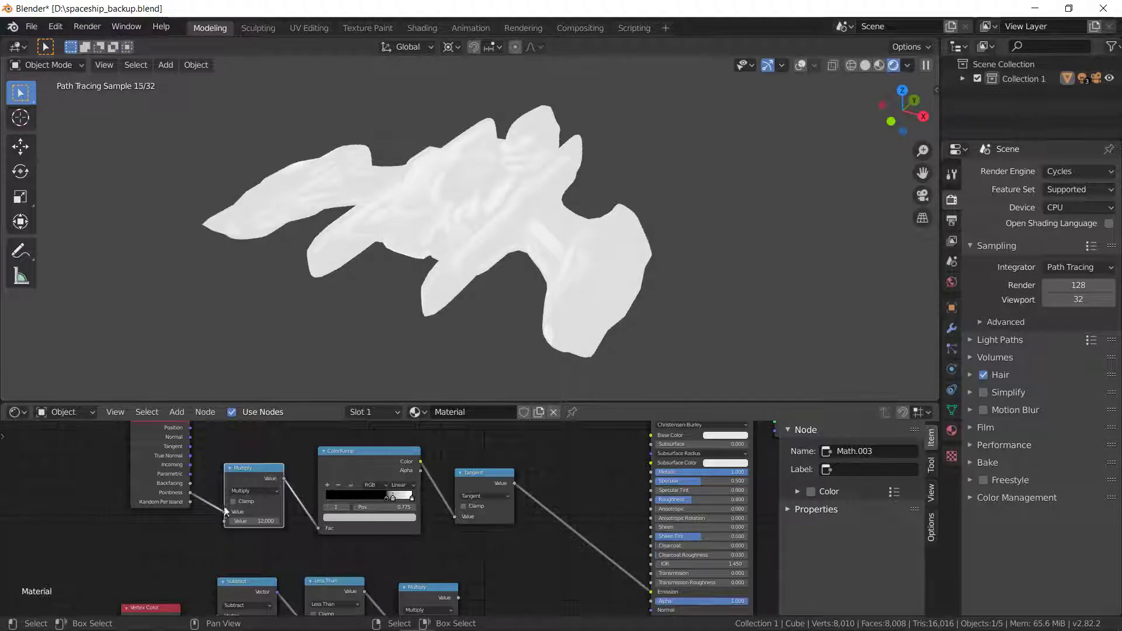
{"action": "left_click_drag", "start_coordinate": [225, 513], "coordinate": [318, 527]}
Step: Try placing the Multiply node between the ColorRamp and Tangent nodes with a value of 2, shifting the Tangent node to make room
{"action": "left_click_drag", "start_coordinate": [245, 468], "coordinate": [487, 467]}
{"action": "left_click", "coordinate": [487, 511]}
{"action": "type", "text": "2"}
{"action": "key", "text": "Return"}
{"action": "left_click_drag", "start_coordinate": [455, 501], "coordinate": [549, 518]}
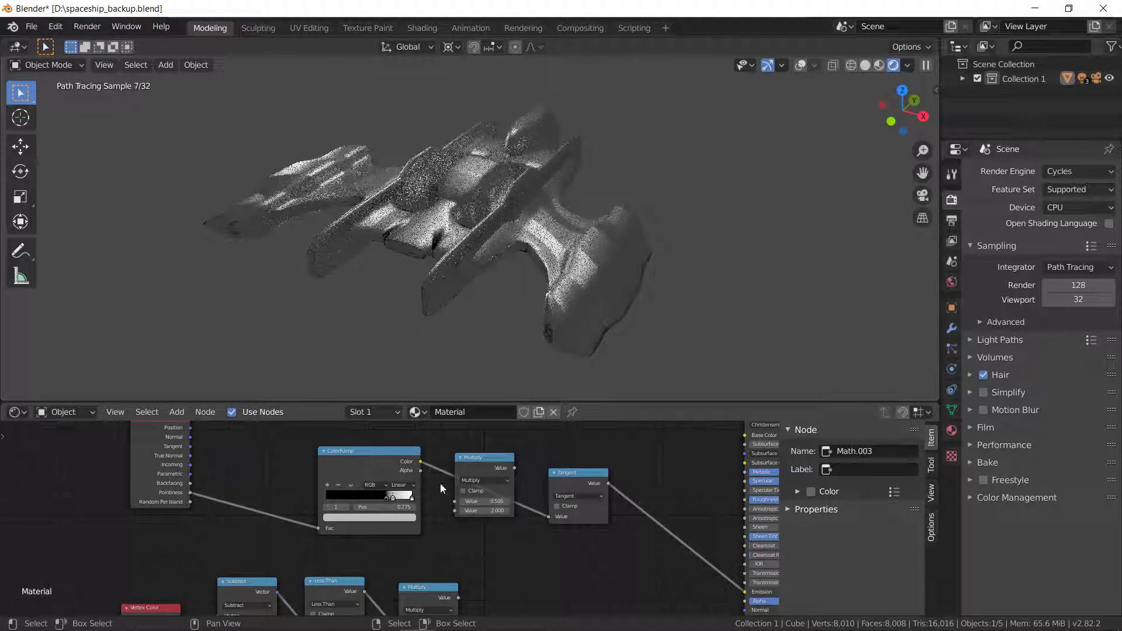
Step: Delete the Multiply node and move the ColorRamp's black stop to about 0.51 and its middle stop to 0.547
{"action": "key", "text": "x"}
{"action": "left_click", "coordinate": [386, 498]}
{"action": "left_click_drag", "start_coordinate": [387, 499], "coordinate": [370, 497]}
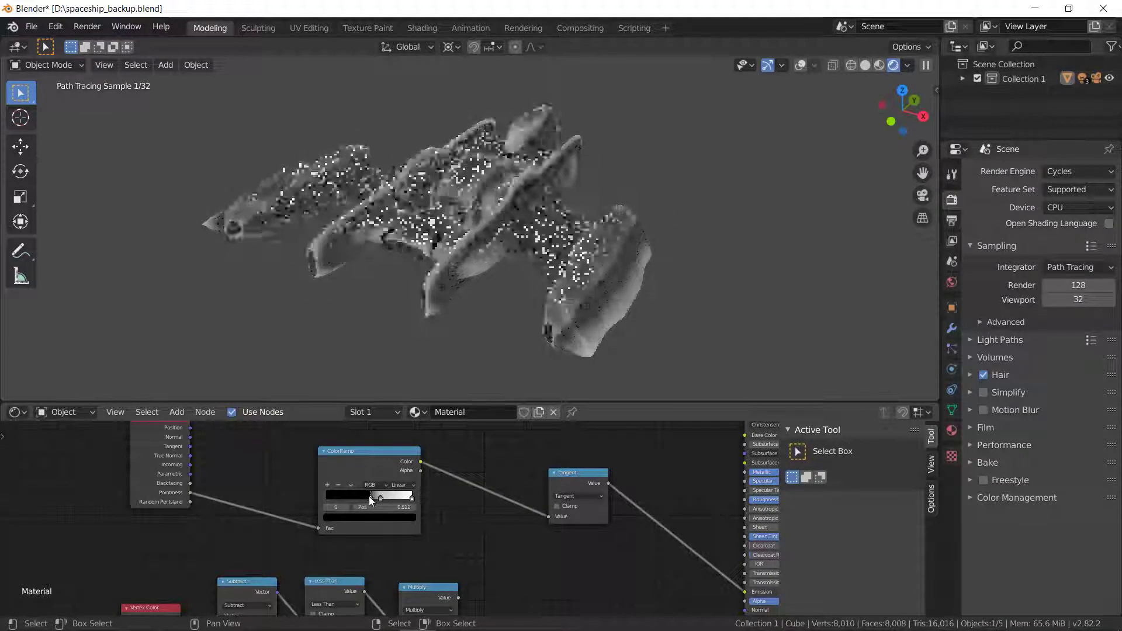
{"action": "left_click_drag", "start_coordinate": [370, 496], "coordinate": [373, 495]}
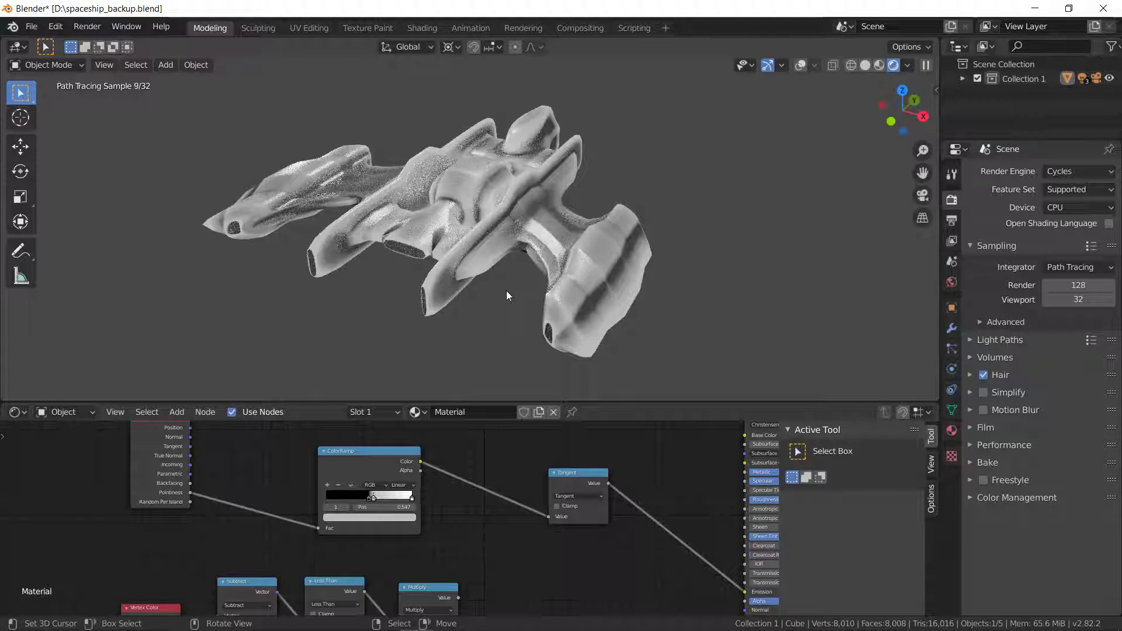
Step: Turn the viewport overlays back on and enter Edit Mode on the spaceship
{"action": "mouse_move", "coordinate": [433, 272]}
{"action": "middle_mouse_down"}
{"action": "mouse_move", "coordinate": [453, 276]}
{"action": "mouse_move", "coordinate": [469, 262]}
{"action": "mouse_move", "coordinate": [490, 273]}
{"action": "mouse_move", "coordinate": [418, 274]}
{"action": "middle_mouse_up"}
{"action": "scroll", "coordinate": [447, 537], "scroll_direction": "down", "scroll_amount": 2}
{"action": "middle_click_drag", "start_coordinate": [452, 526], "coordinate": [273, 501]}
{"action": "scroll", "coordinate": [669, 491], "scroll_direction": "up", "scroll_amount": 1}
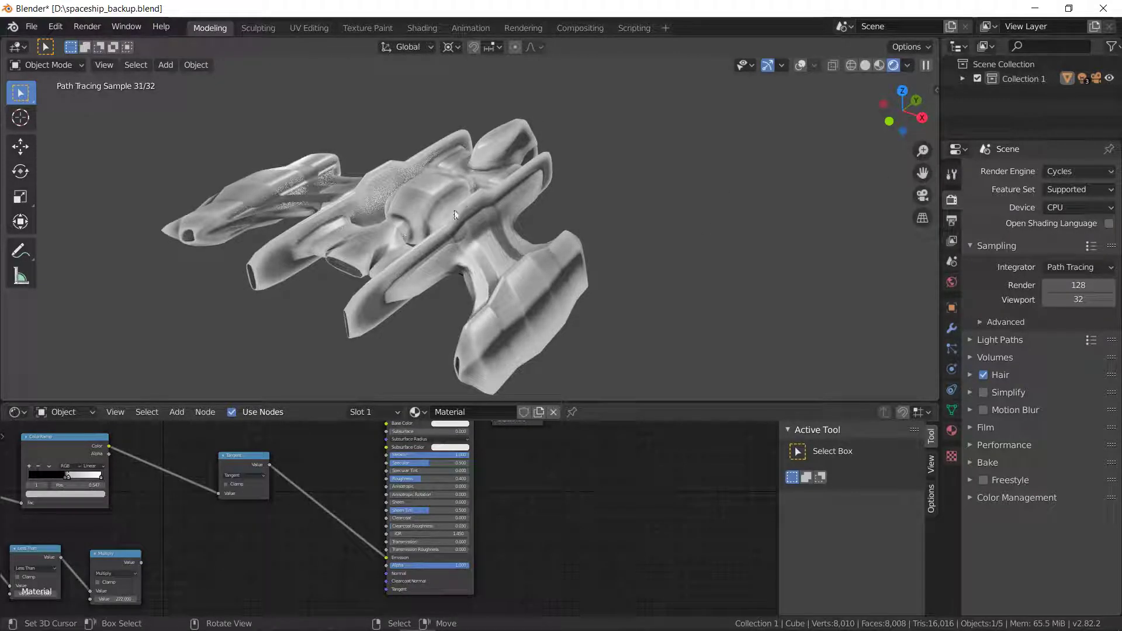
{"action": "left_click", "coordinate": [801, 66]}
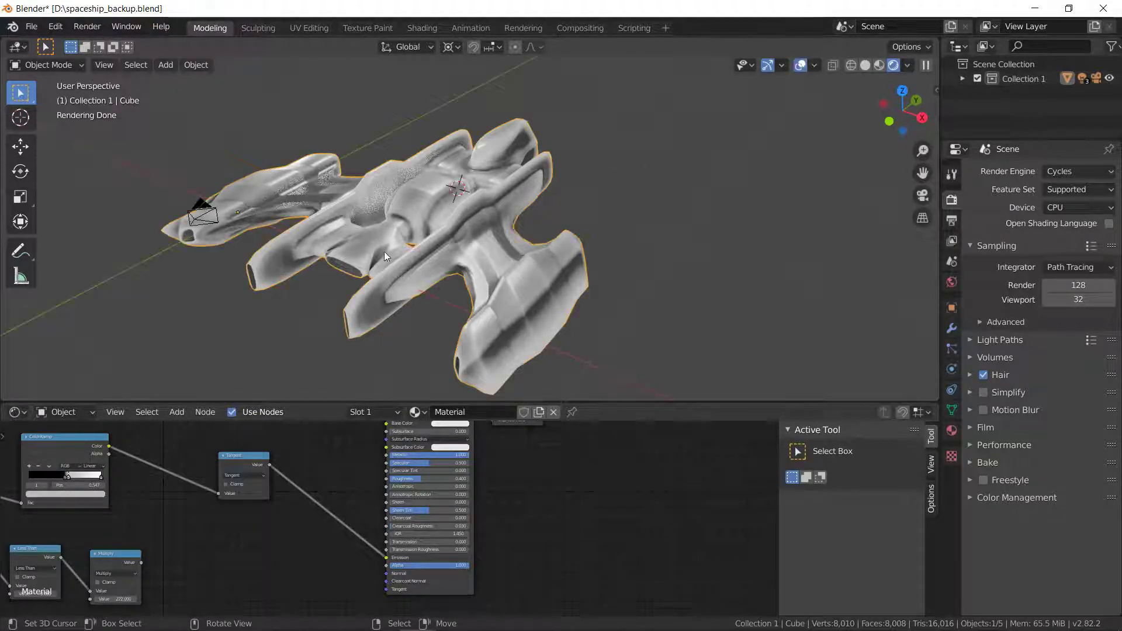
{"action": "key", "text": "Tab"}
Step: Unwrap the entire spaceship mesh with Smart UV Project, using an island margin of 0.075
{"action": "left_click", "coordinate": [360, 64]}
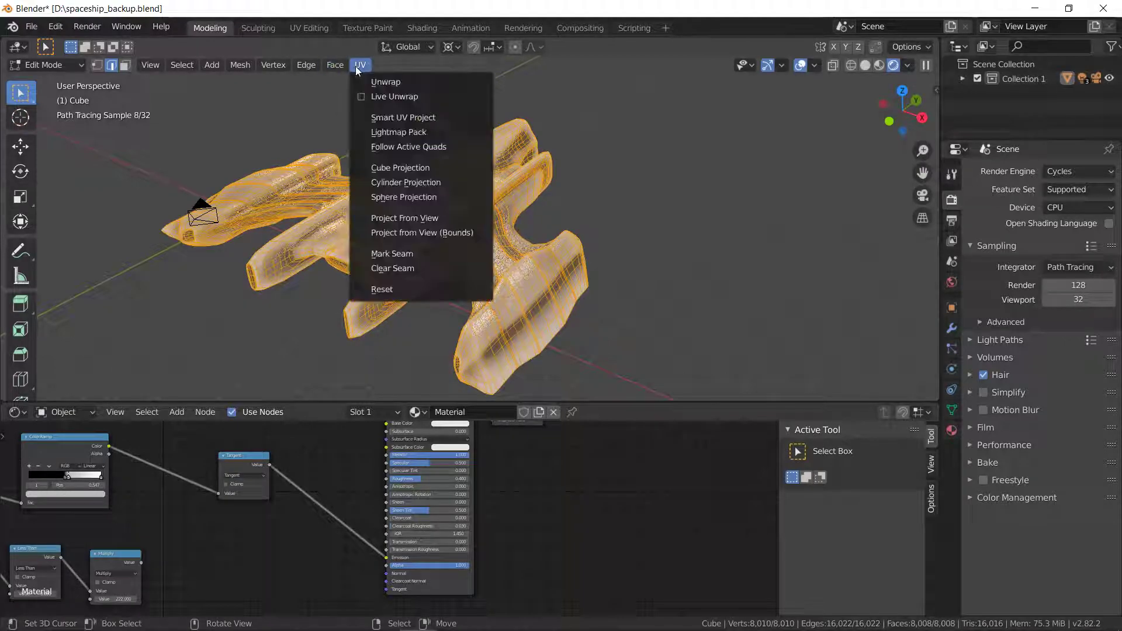
{"action": "left_click", "coordinate": [397, 119]}
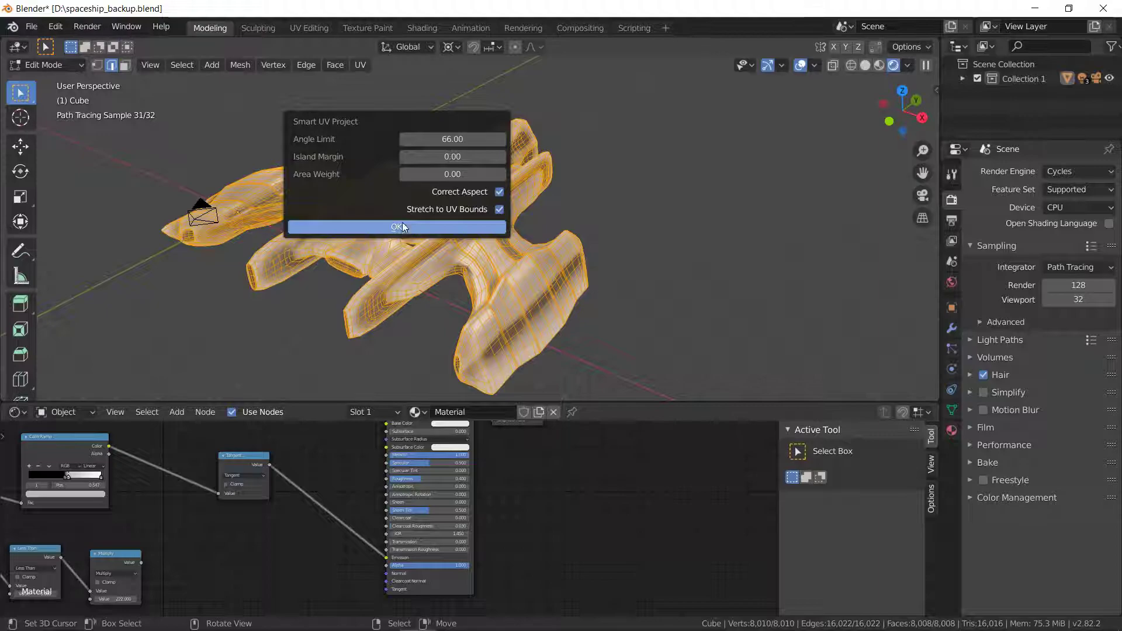
{"action": "left_click", "coordinate": [440, 157]}
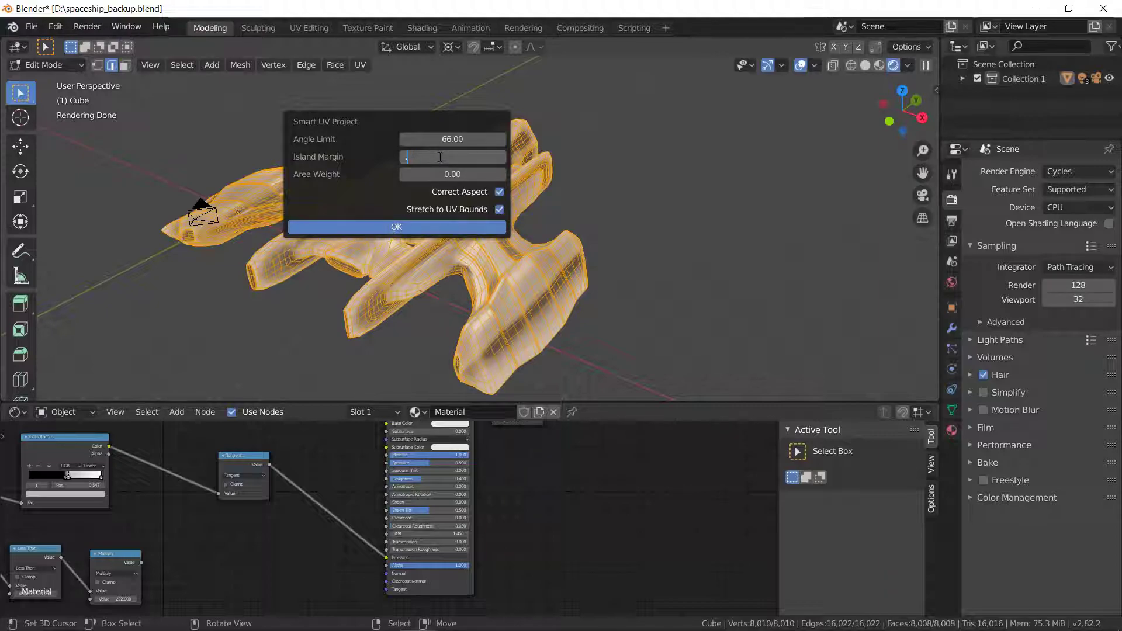
{"action": "type", "text": ".075"}
{"action": "key", "text": "Return"}
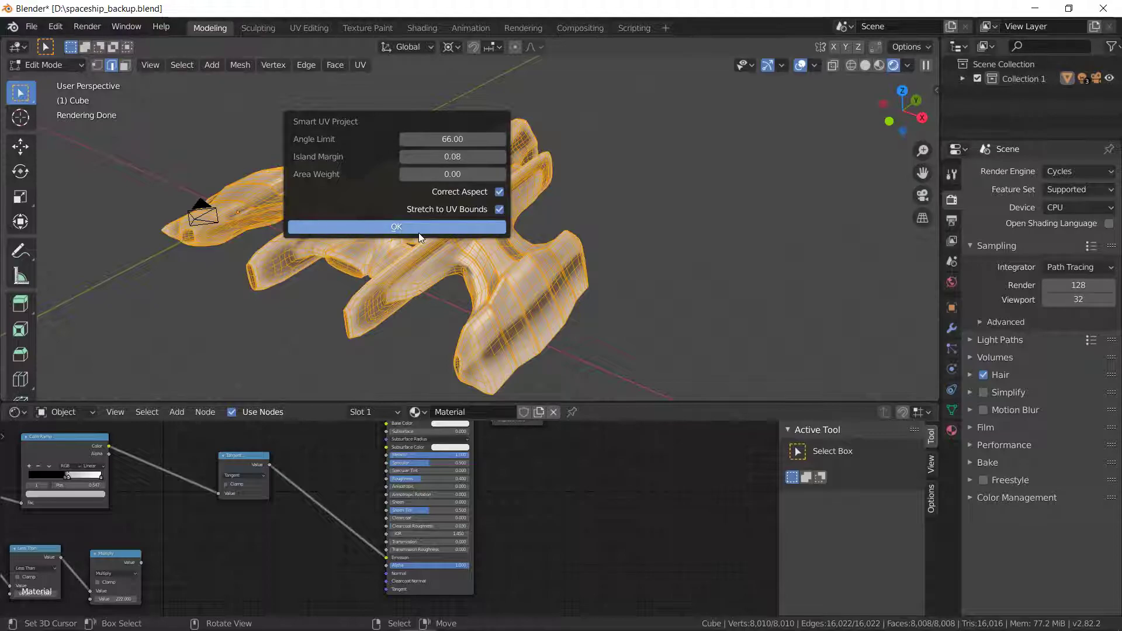
{"action": "key", "text": "Return"}
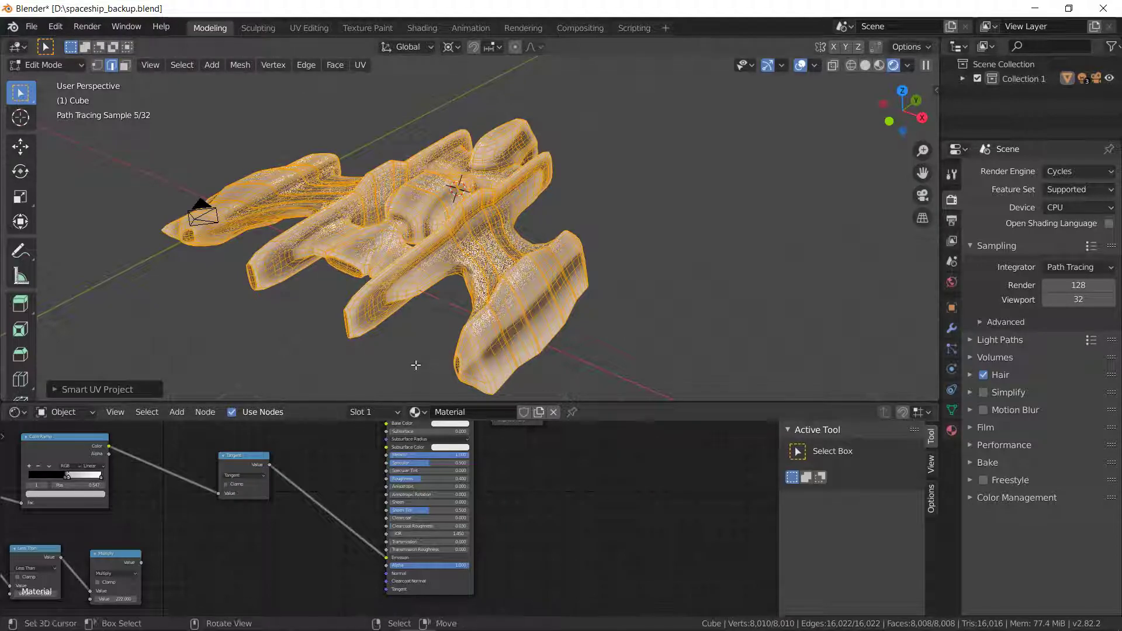
Step: Replace the Outliner with a UV Editor and enlarge that area in width and height
{"action": "left_click", "coordinate": [958, 46]}
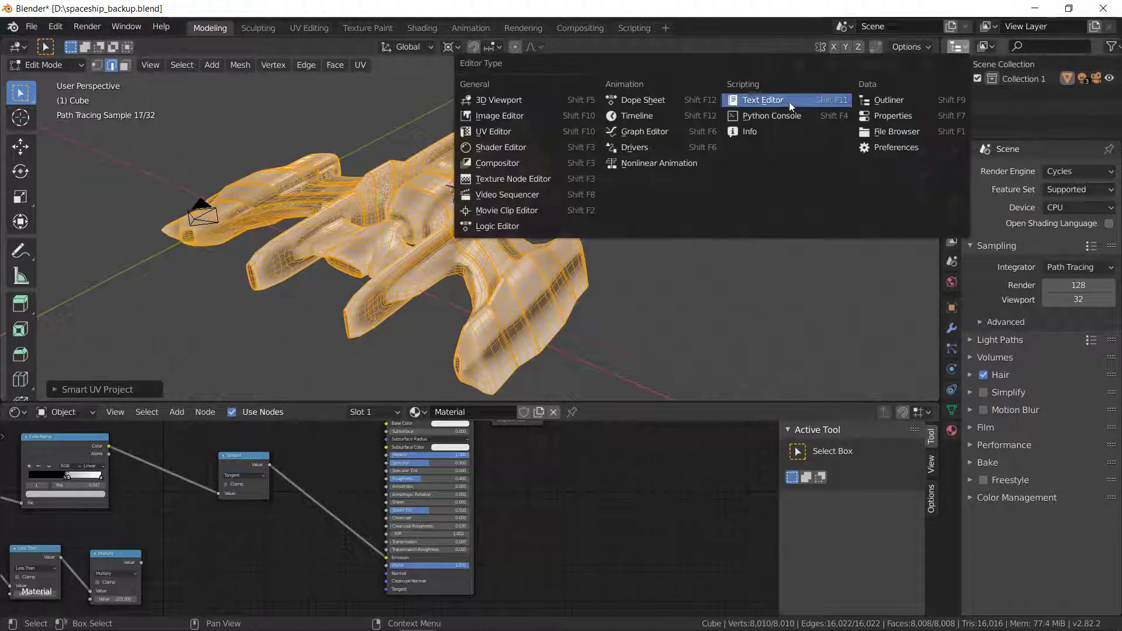
{"action": "left_click", "coordinate": [524, 130]}
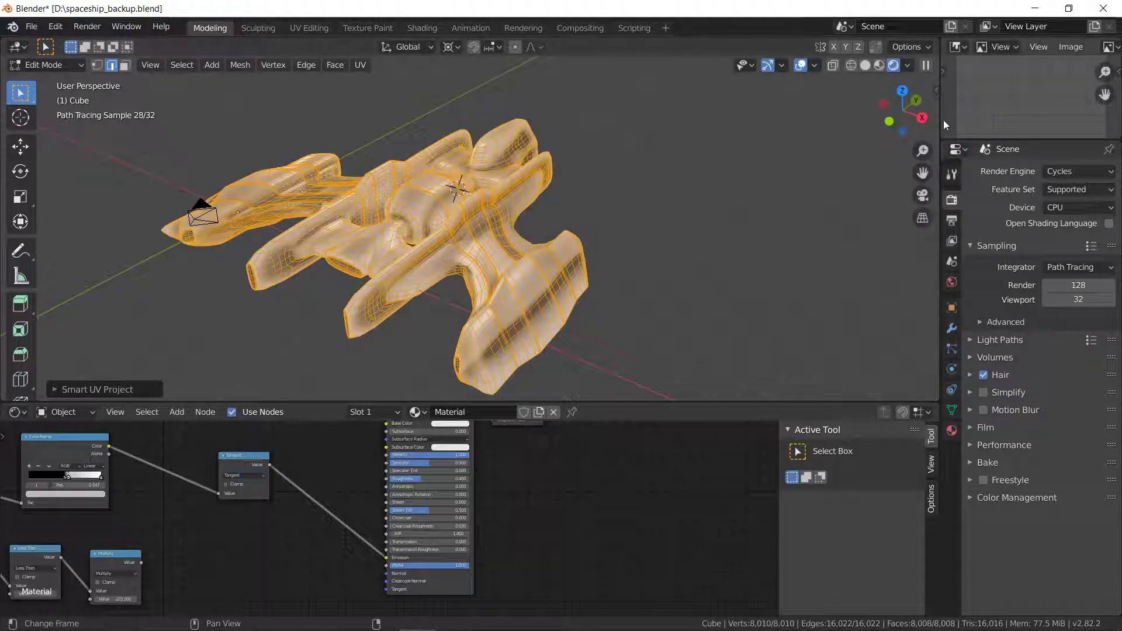
{"action": "left_click_drag", "start_coordinate": [940, 115], "coordinate": [706, 116]}
{"action": "left_click_drag", "start_coordinate": [854, 140], "coordinate": [859, 423]}
Step: Create a new blank black image of 2048 x 2048 px without alpha in the UV Editor
{"action": "left_click", "coordinate": [909, 46]}
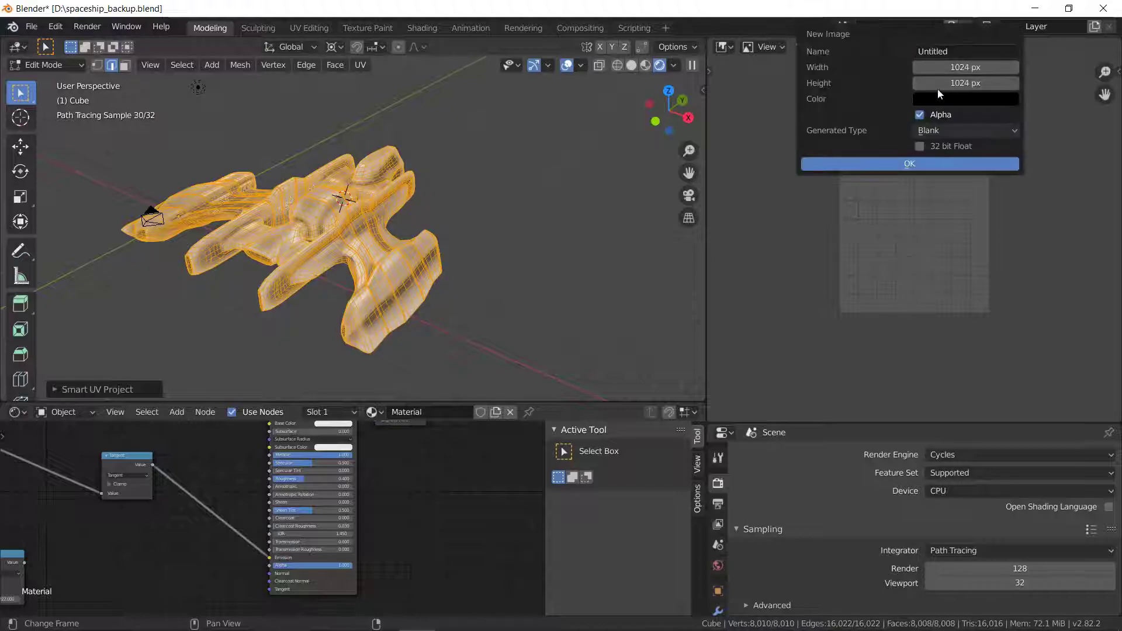
{"action": "left_click", "coordinate": [958, 68]}
{"action": "key", "text": "Return"}
{"action": "key", "text": "ctrl+c"}
{"action": "key", "text": "ctrl+v"}
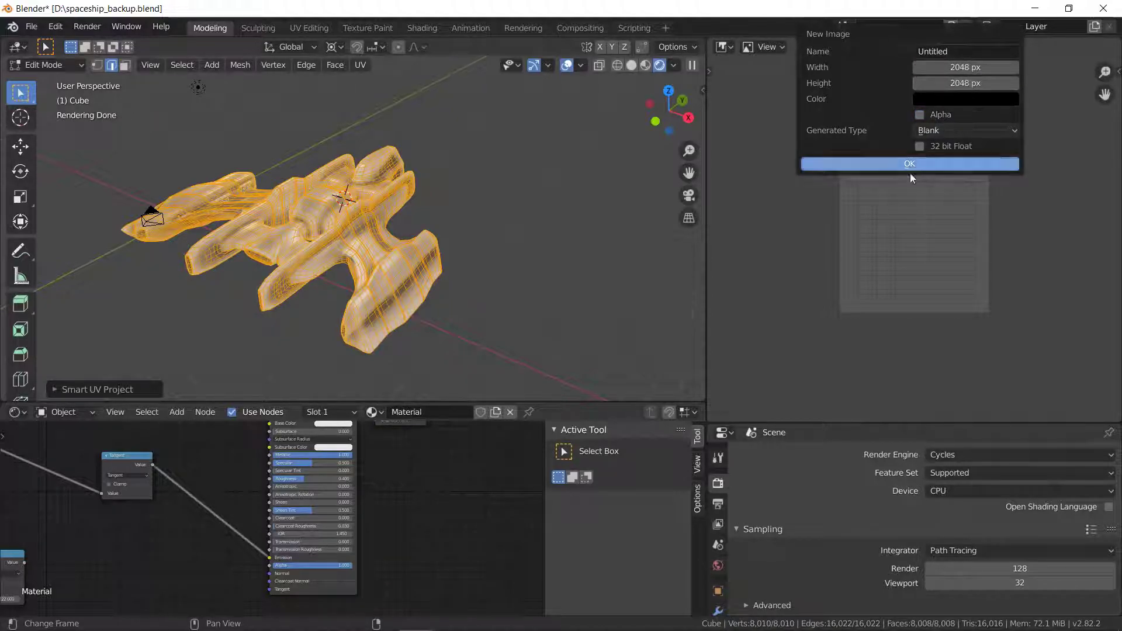
{"action": "left_click", "coordinate": [900, 163]}
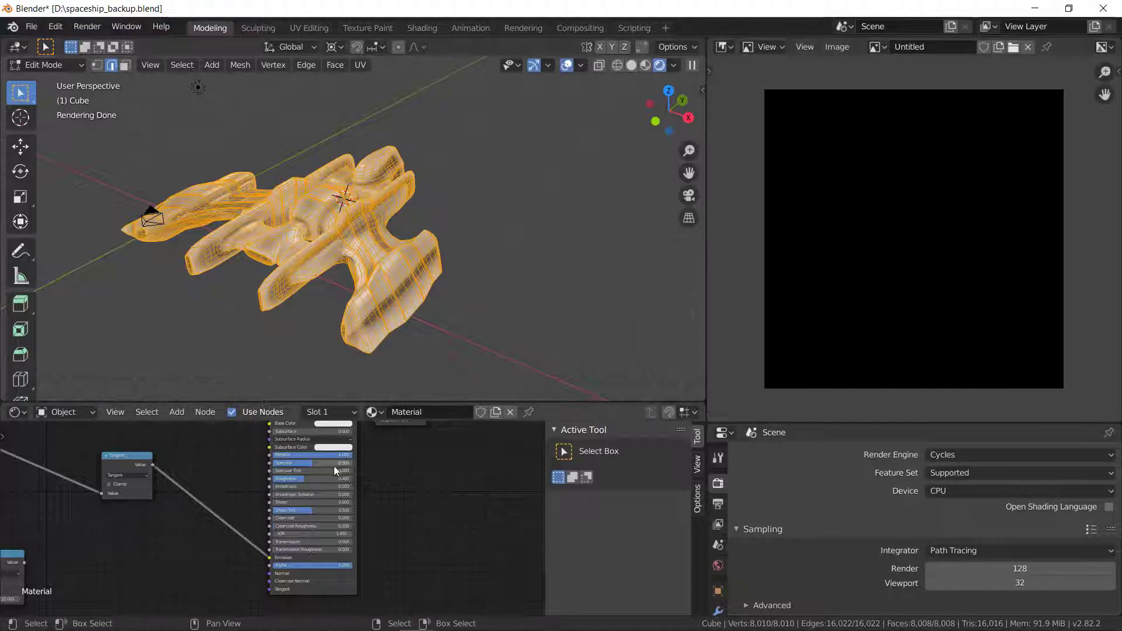
Step: Set the Cycles bake type to Emit in the render settings and try to bake the spaceship
{"action": "scroll", "coordinate": [722, 528], "scroll_direction": "down", "scroll_amount": 2}
{"action": "scroll", "coordinate": [847, 528], "scroll_direction": "down", "scroll_amount": 6}
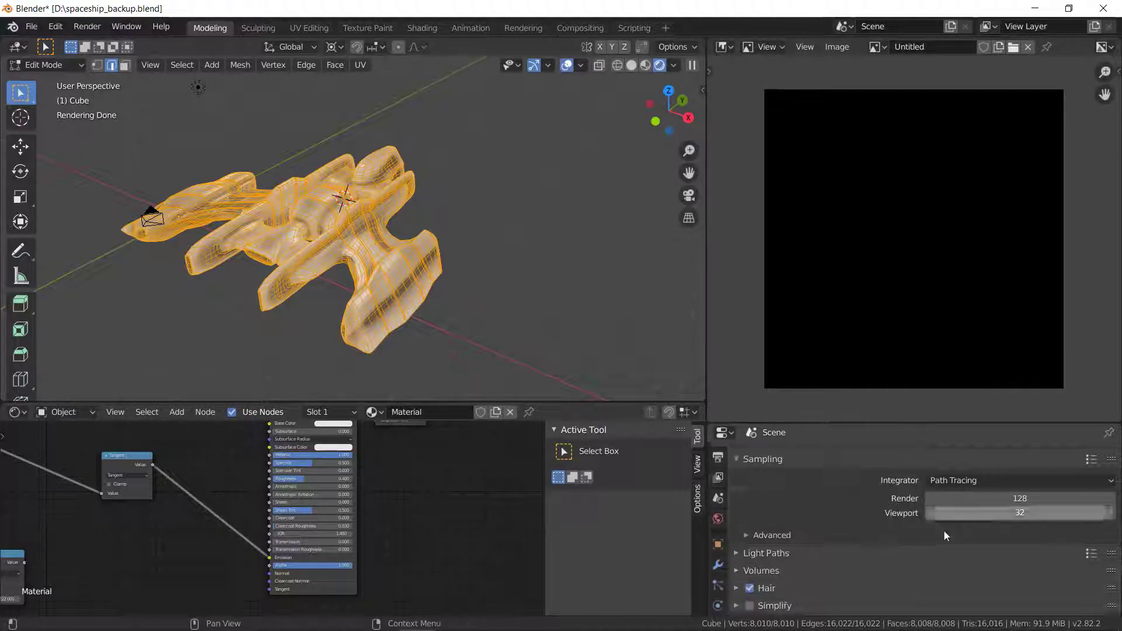
{"action": "left_click", "coordinate": [754, 572]}
{"action": "scroll", "coordinate": [847, 567], "scroll_direction": "down", "scroll_amount": 4}
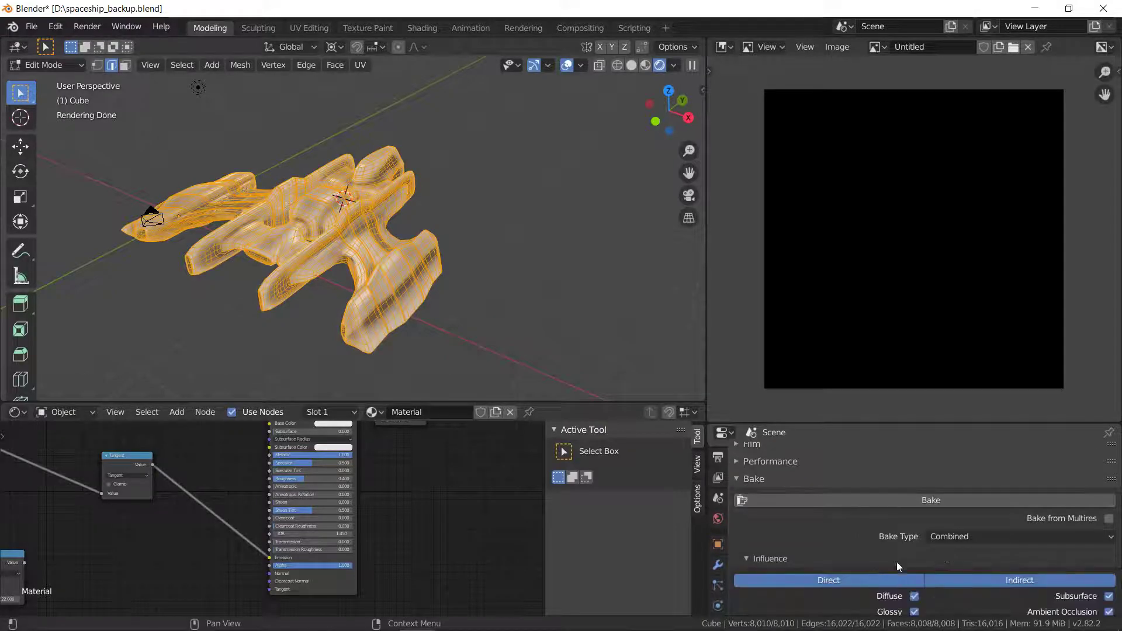
{"action": "left_click", "coordinate": [973, 536]}
{"action": "left_click", "coordinate": [965, 425]}
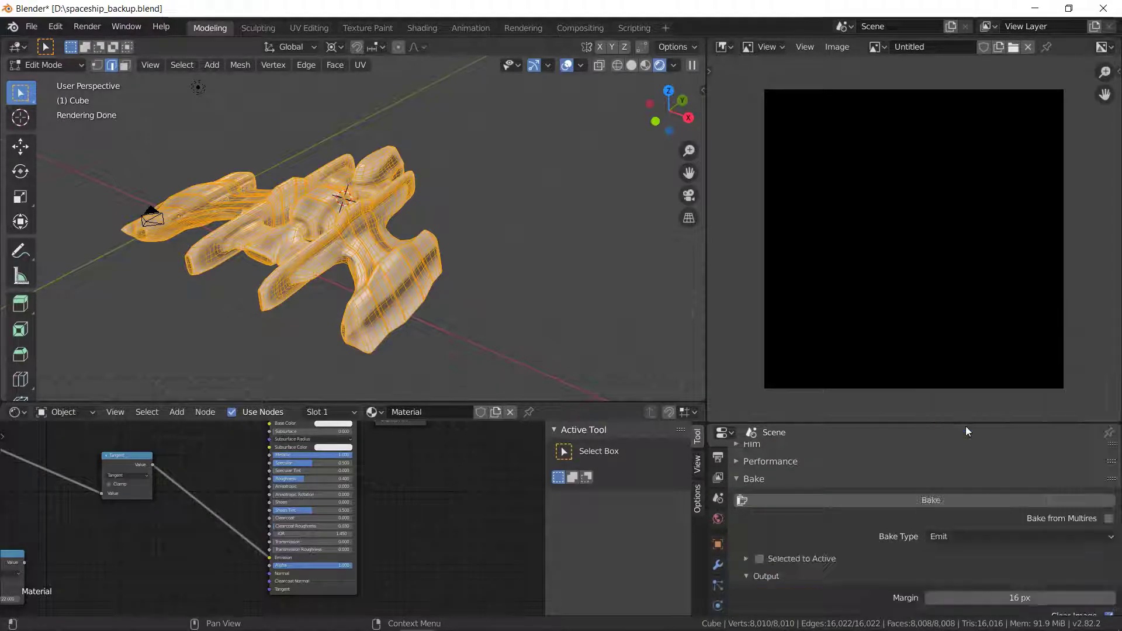
{"action": "left_click", "coordinate": [931, 501]}
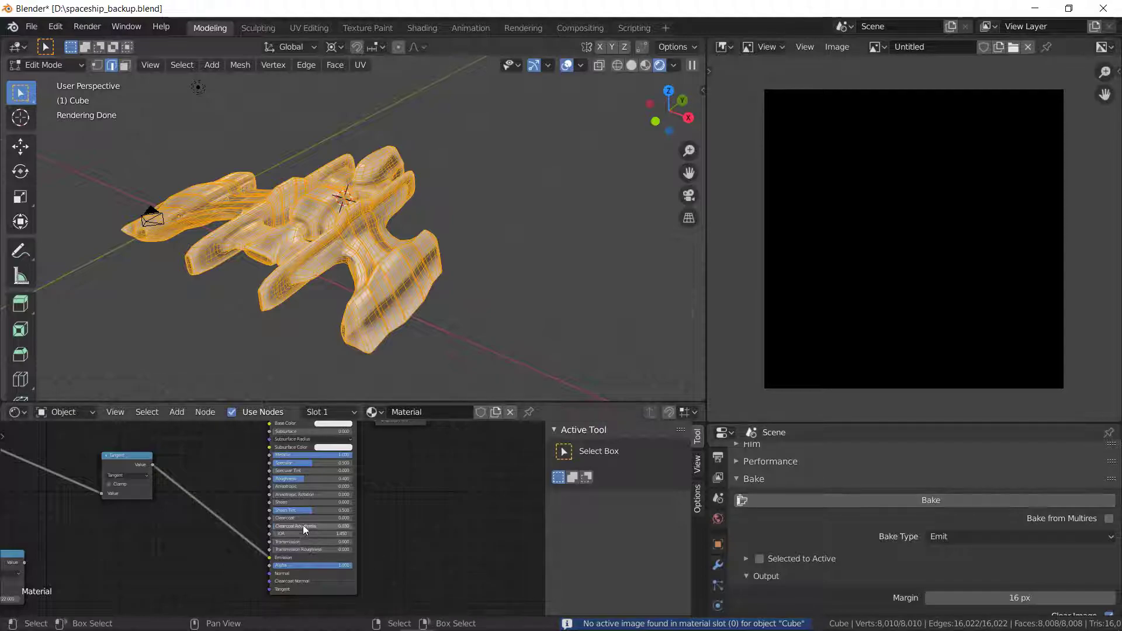
Step: Add an Image Texture node below the Tangent node and assign the Untitled image to it
{"action": "scroll", "coordinate": [292, 514], "scroll_direction": "down", "scroll_amount": 1}
{"action": "left_click", "coordinate": [181, 411]}
{"action": "mouse_move", "coordinate": [204, 496]}
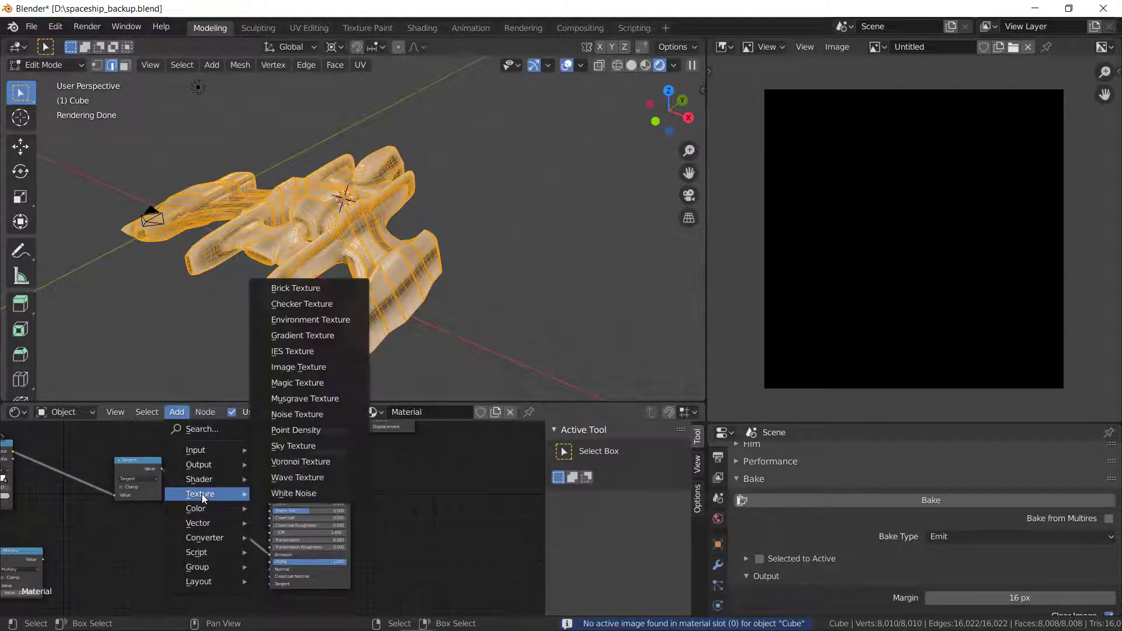
{"action": "left_click", "coordinate": [291, 368]}
{"action": "left_click", "coordinate": [142, 530]}
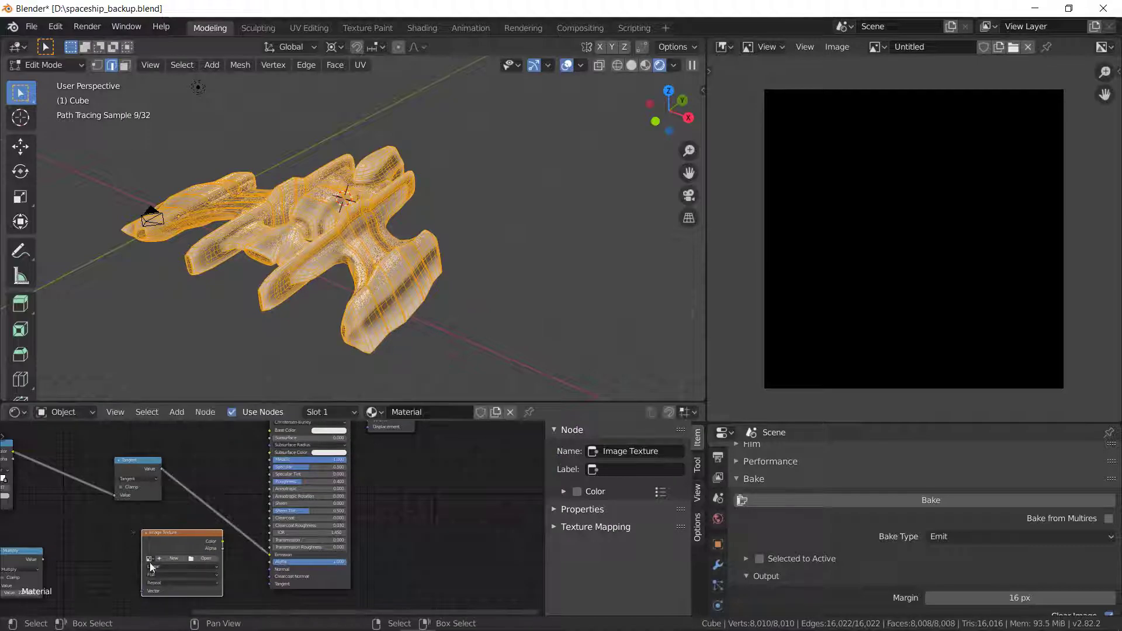
{"action": "left_click", "coordinate": [150, 560]}
{"action": "left_click", "coordinate": [175, 503]}
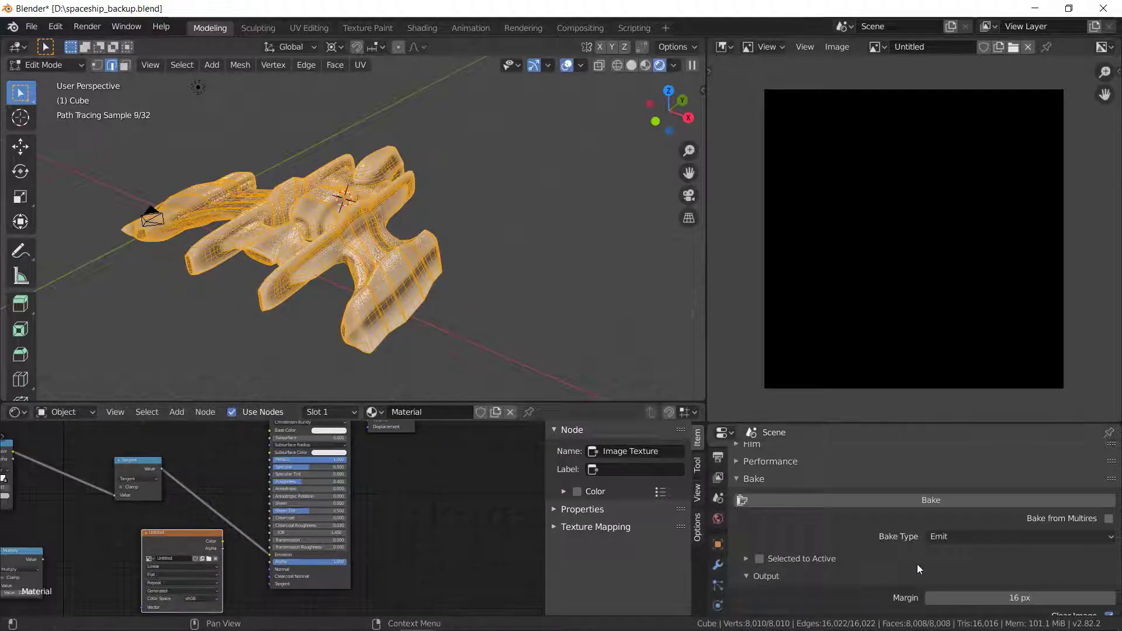
{"action": "left_click", "coordinate": [939, 510]}
{"action": "left_click", "coordinate": [956, 536]}
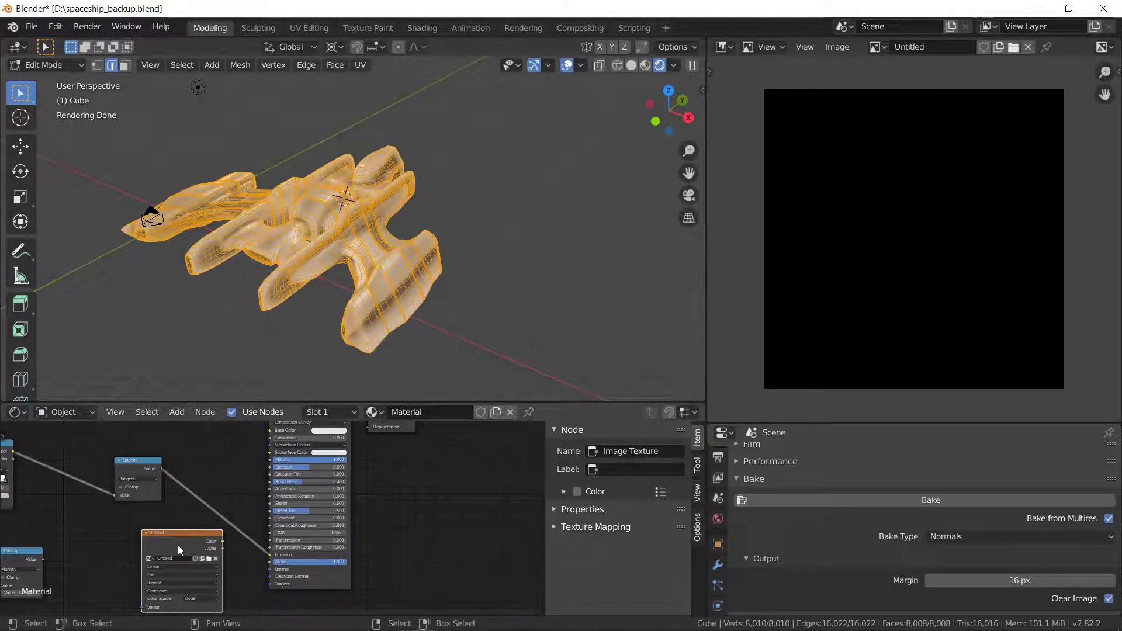
{"action": "left_click", "coordinate": [947, 538]}
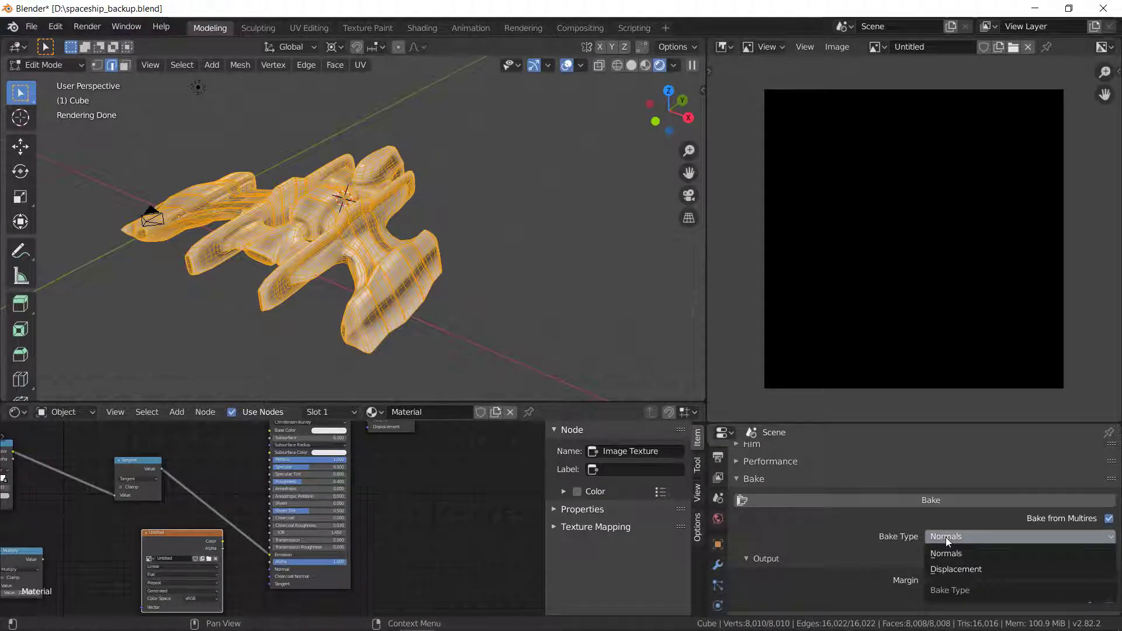
{"action": "left_click", "coordinate": [1078, 514]}
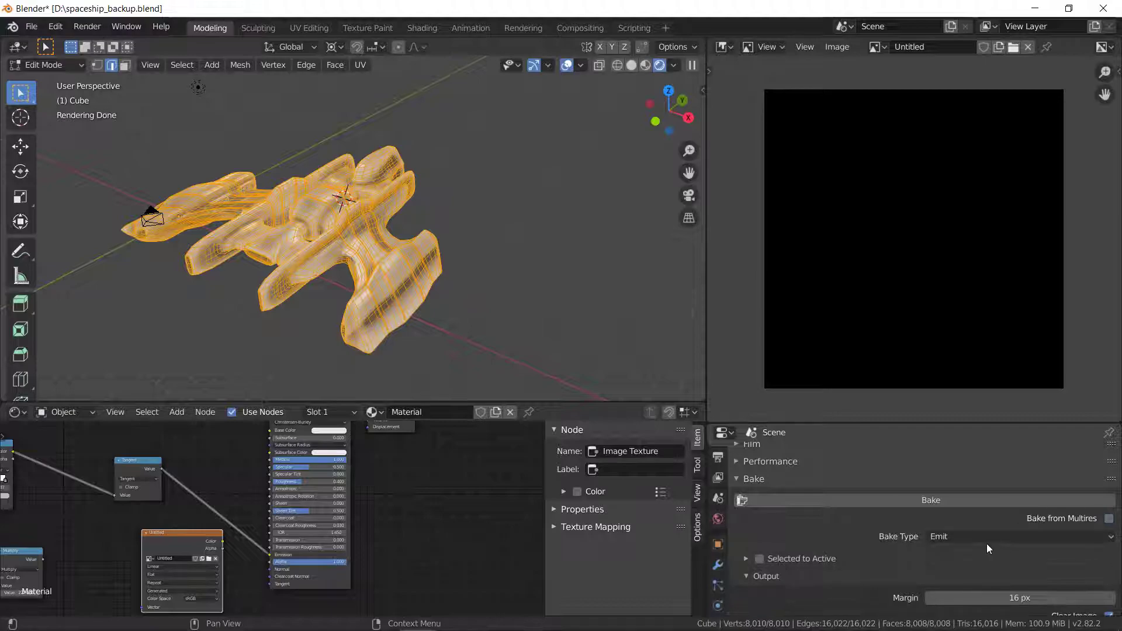
Step: Set the bake type to Normal and bake it into the Untitled image
{"action": "left_click", "coordinate": [980, 538]}
{"action": "left_click", "coordinate": [966, 473]}
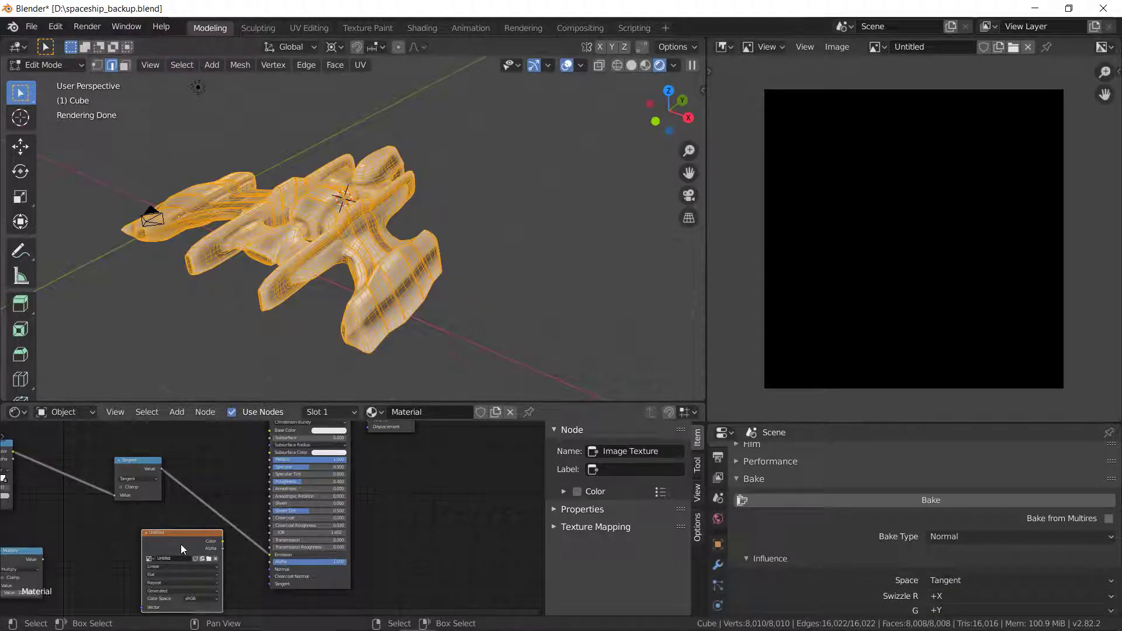
{"action": "left_click_drag", "start_coordinate": [182, 544], "coordinate": [167, 544]}
{"action": "left_click", "coordinate": [921, 500]}
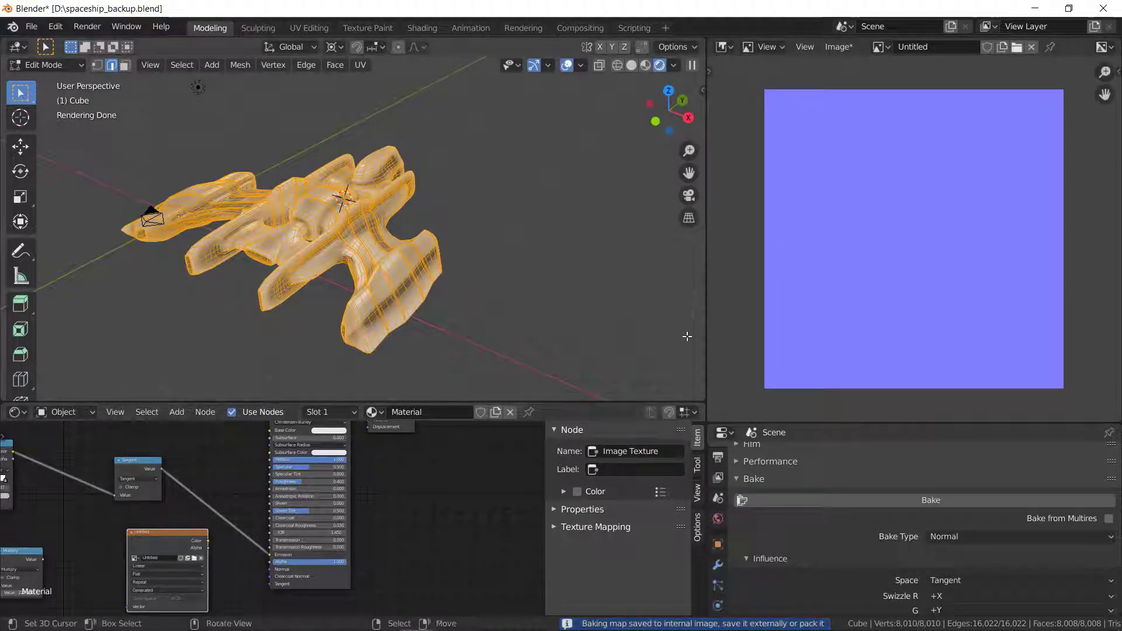
Step: Set the bake type to Emit and bake the spaceship's pointiness shading into the Untitled image
{"action": "left_click", "coordinate": [959, 537]}
{"action": "left_click", "coordinate": [963, 423]}
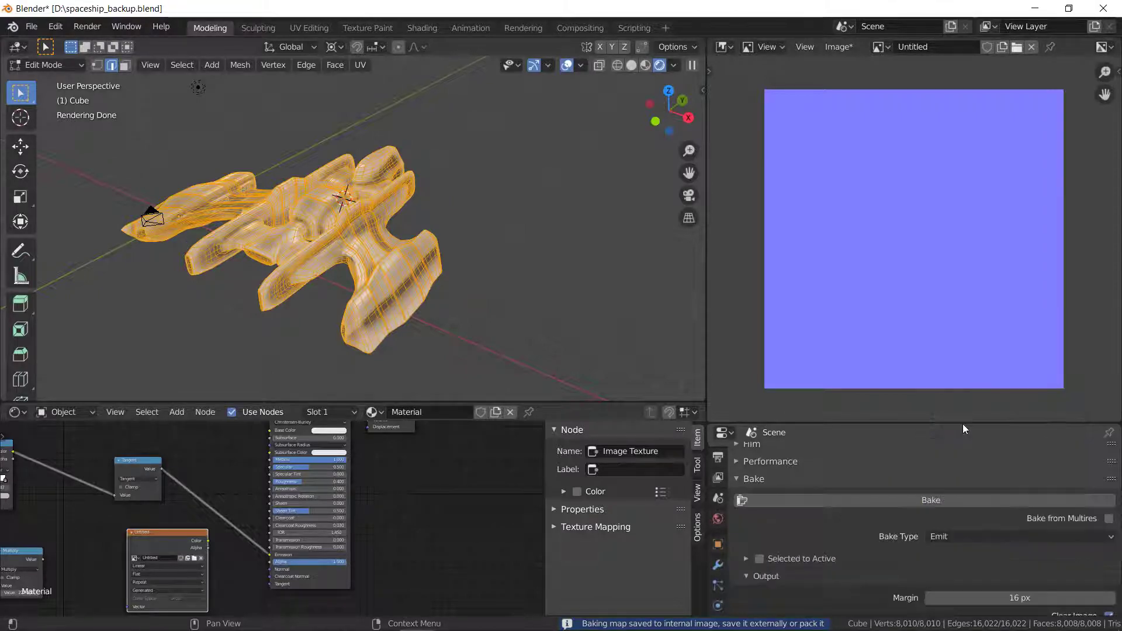
{"action": "left_click", "coordinate": [978, 498]}
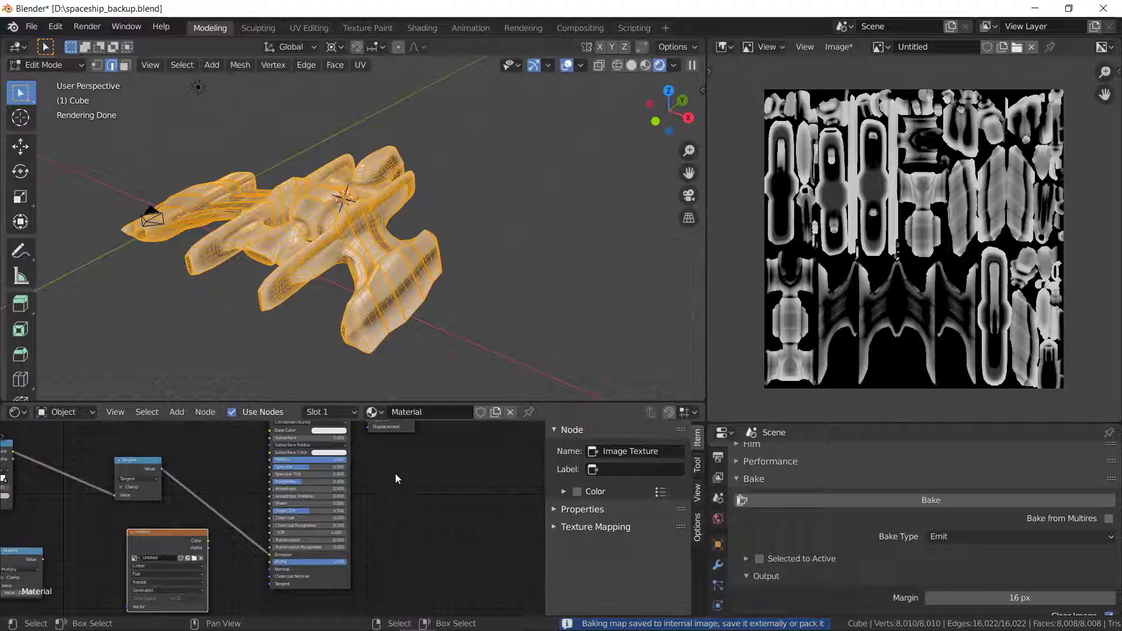
{"action": "left_click", "coordinate": [881, 47]}
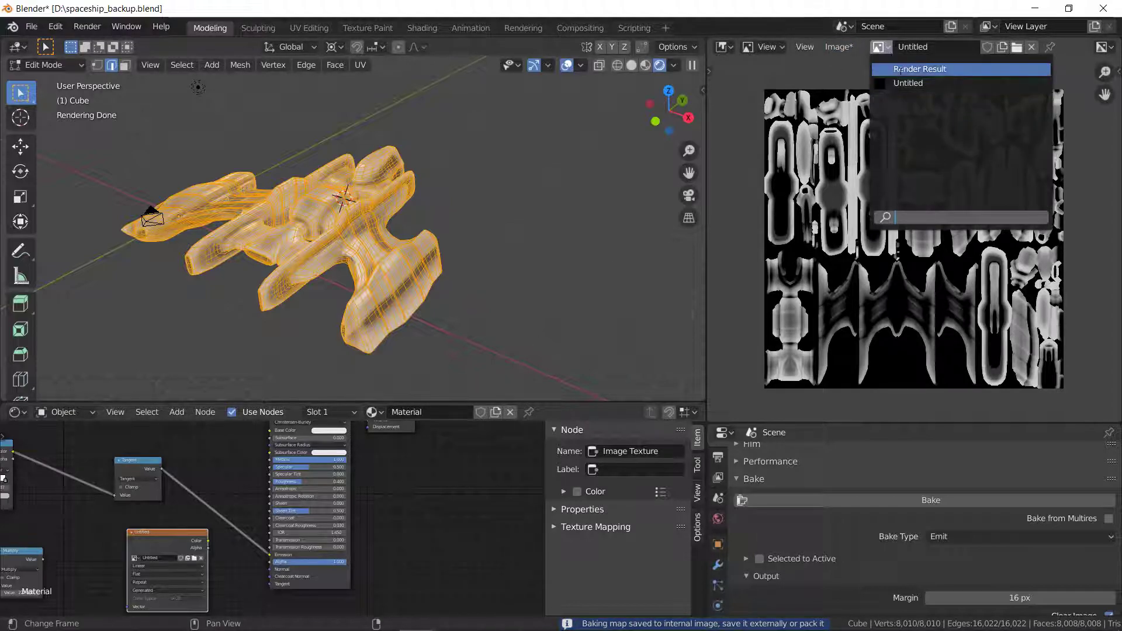
{"action": "scroll", "coordinate": [839, 476], "scroll_direction": "down", "scroll_amount": 1}
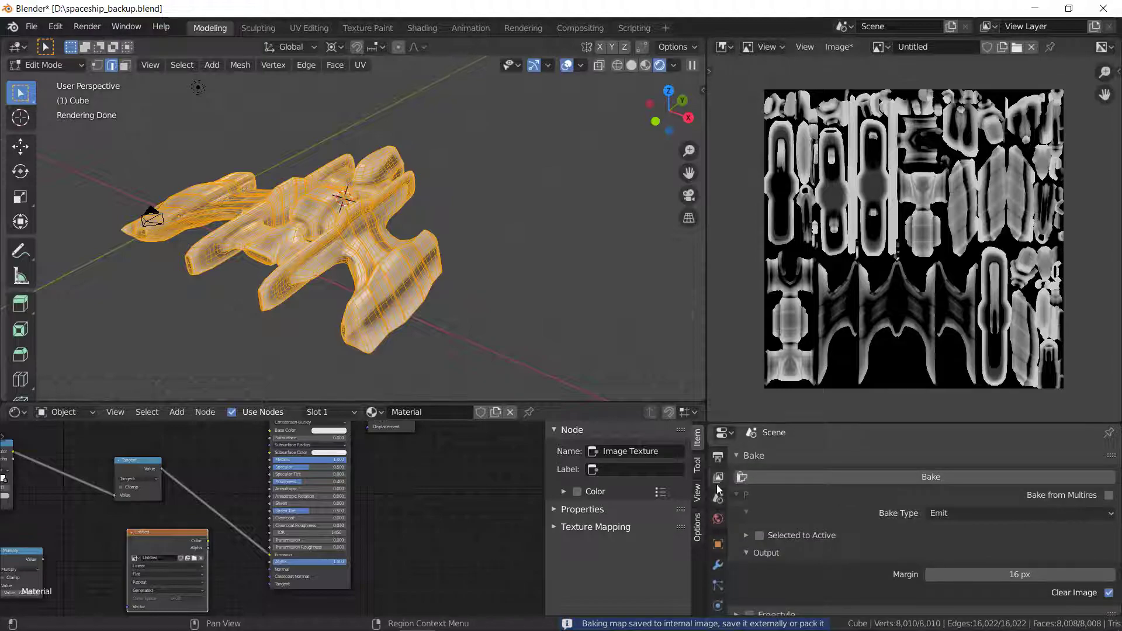
Step: Switch the scene's render engine to Eevee
{"action": "left_click", "coordinate": [718, 479]}
{"action": "left_click", "coordinate": [718, 458]}
{"action": "left_click", "coordinate": [718, 478]}
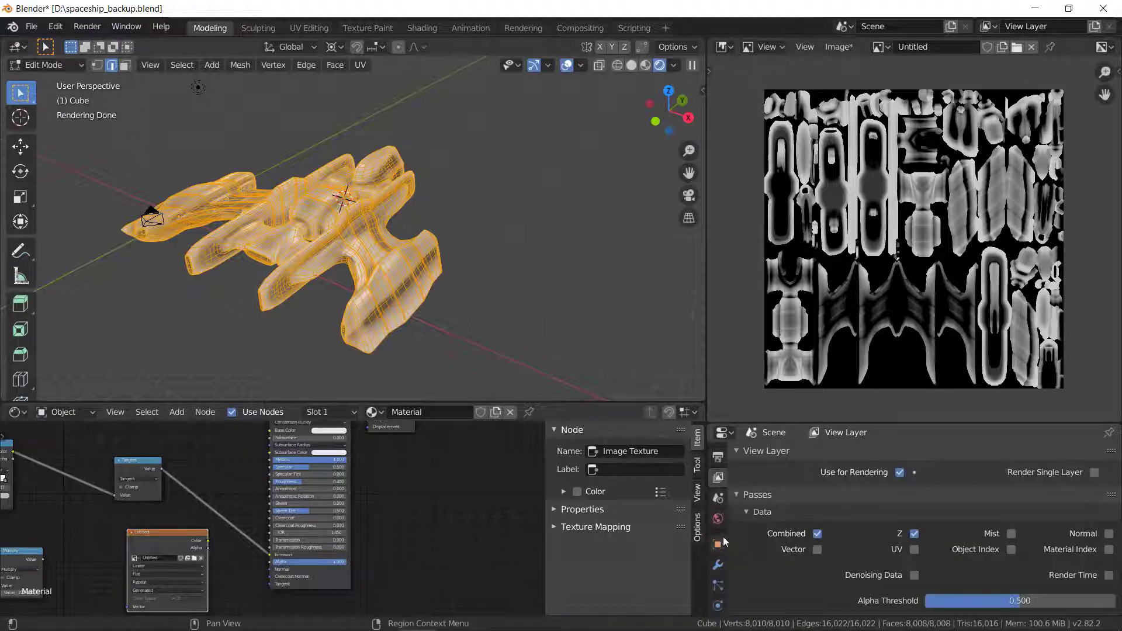
{"action": "left_click", "coordinate": [718, 461]}
{"action": "scroll", "coordinate": [719, 465], "scroll_direction": "up", "scroll_amount": 2}
{"action": "left_click", "coordinate": [719, 482]}
{"action": "scroll", "coordinate": [994, 503], "scroll_direction": "up", "scroll_amount": 6}
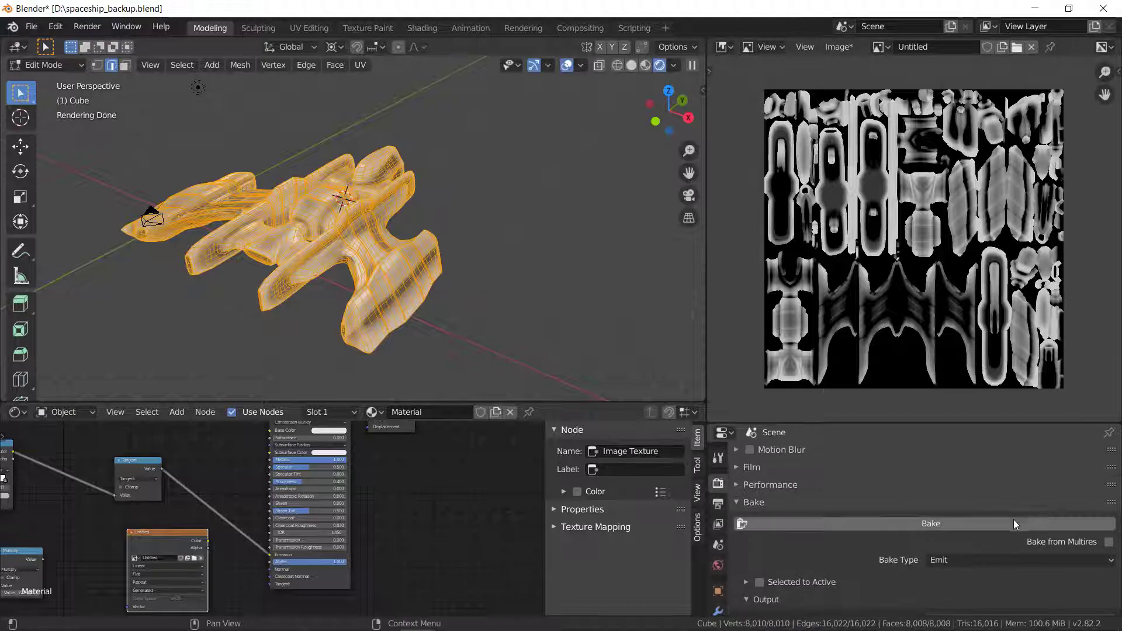
{"action": "left_click", "coordinate": [980, 455]}
{"action": "left_click", "coordinate": [959, 470]}
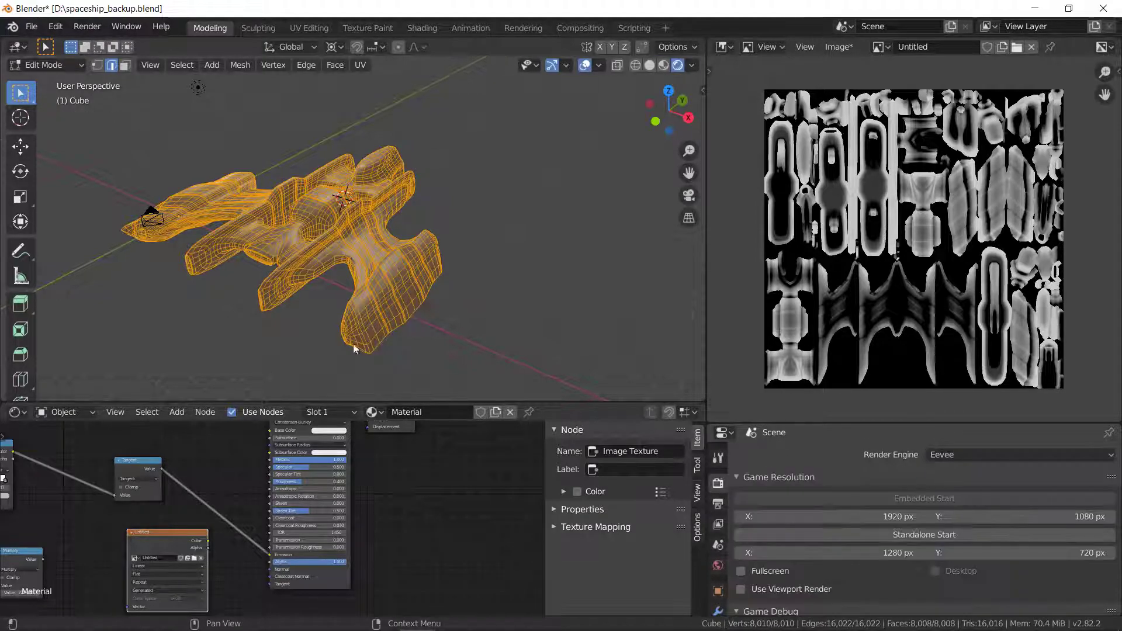
Step: Connect the Image Texture node's Color output to the Emission input of the Principled BSDF
{"action": "mouse_move", "coordinate": [257, 507]}
{"action": "middle_mouse_down"}
{"action": "mouse_move", "coordinate": [338, 522]}
{"action": "mouse_move", "coordinate": [369, 546]}
{"action": "mouse_move", "coordinate": [353, 521]}
{"action": "middle_mouse_up"}
{"action": "left_click_drag", "start_coordinate": [350, 536], "coordinate": [411, 550]}
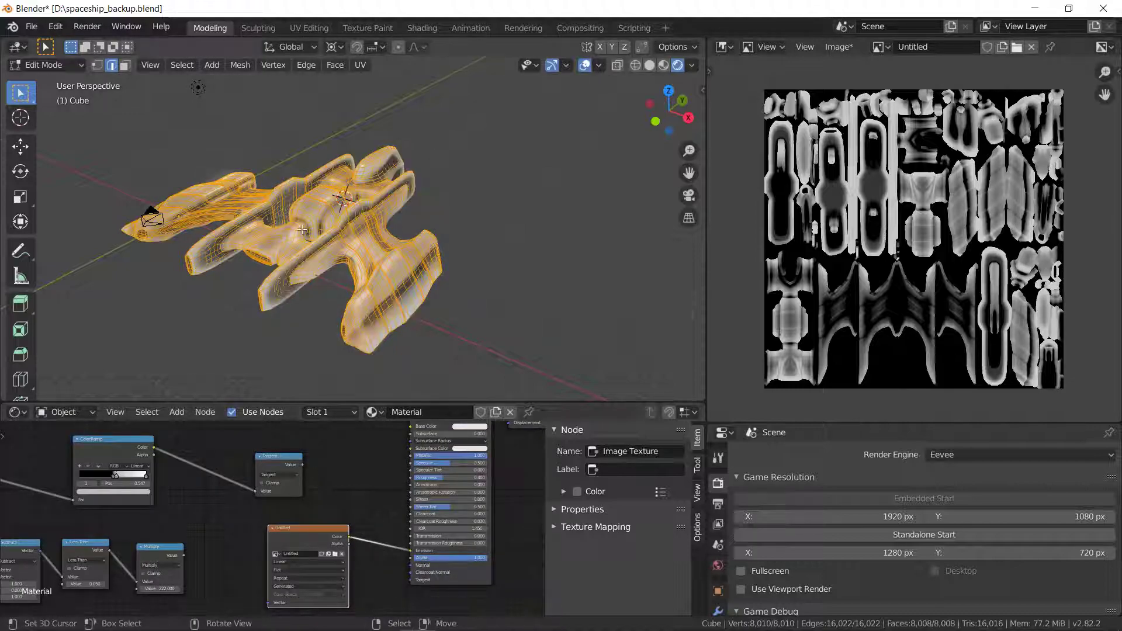
{"action": "middle_click_drag", "start_coordinate": [301, 229], "coordinate": [330, 233]}
Step: Hide the viewport overlays and inspect the spaceship's baked shading without the wireframe
{"action": "left_click", "coordinate": [584, 65]}
{"action": "middle_click_drag", "start_coordinate": [434, 211], "coordinate": [415, 351]}
{"action": "scroll", "coordinate": [467, 222], "scroll_direction": "up", "scroll_amount": 4}
{"action": "scroll", "coordinate": [468, 222], "scroll_direction": "down", "scroll_amount": 8}
Step: Move the Image Texture's link from the Principled BSDF's Emission input to Base Color and inspect the shaded spaceship
{"action": "left_click", "coordinate": [430, 497]}
{"action": "middle_click_drag", "start_coordinate": [401, 514], "coordinate": [395, 547]}
{"action": "left_click_drag", "start_coordinate": [405, 583], "coordinate": [405, 461]}
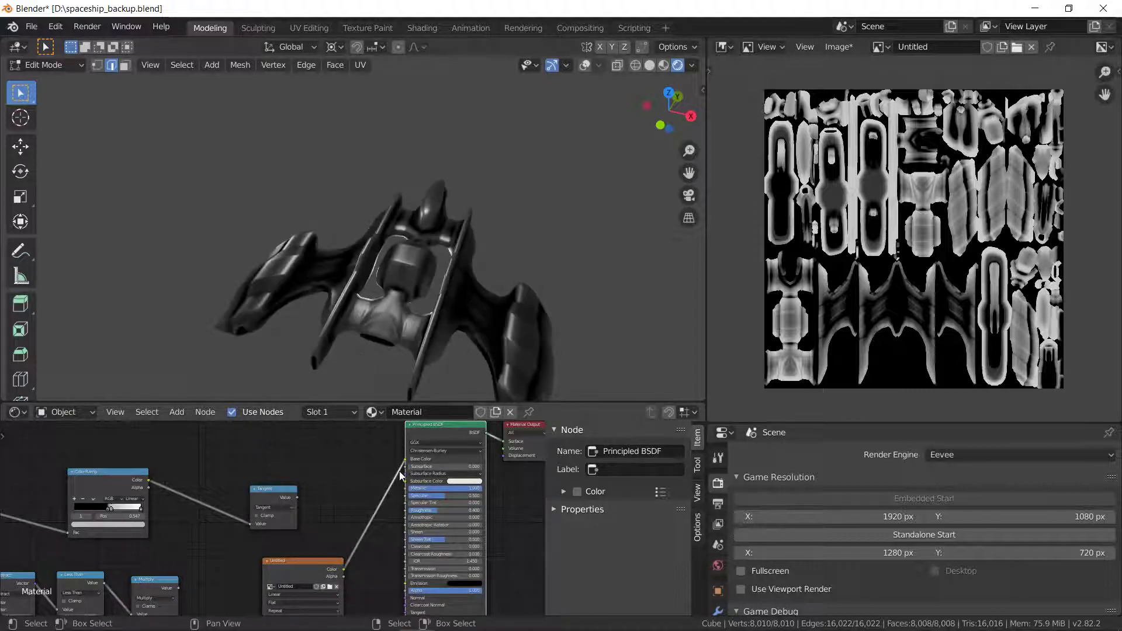
{"action": "middle_click_drag", "start_coordinate": [379, 295], "coordinate": [345, 188]}
{"action": "scroll", "coordinate": [285, 194], "scroll_direction": "up", "scroll_amount": 4}
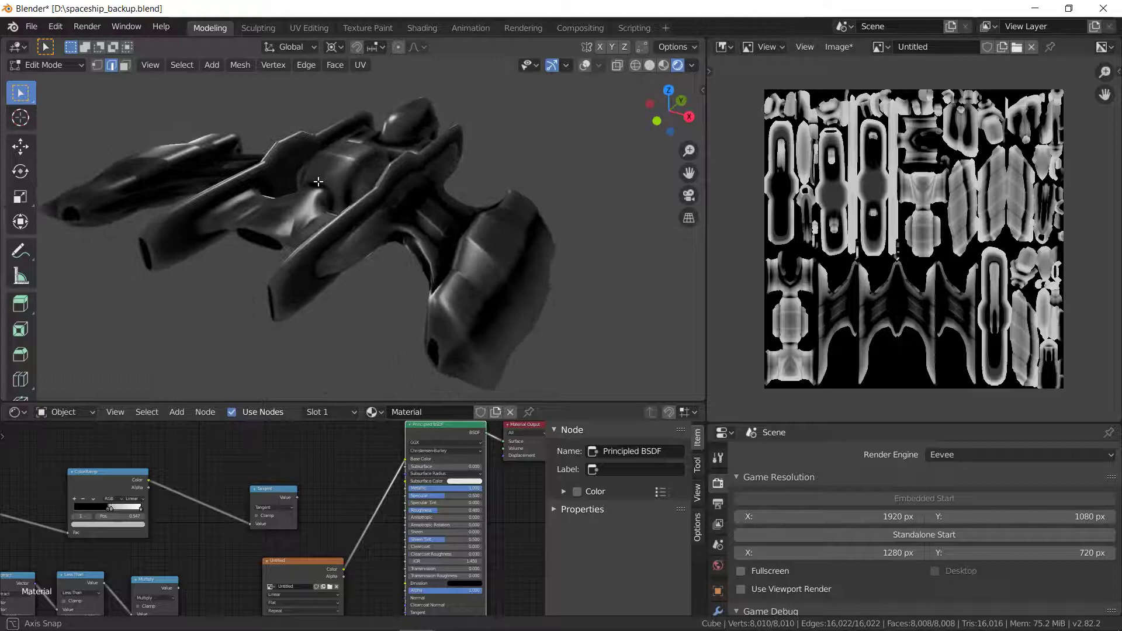
{"action": "scroll", "coordinate": [215, 533], "scroll_direction": "down", "scroll_amount": 3}
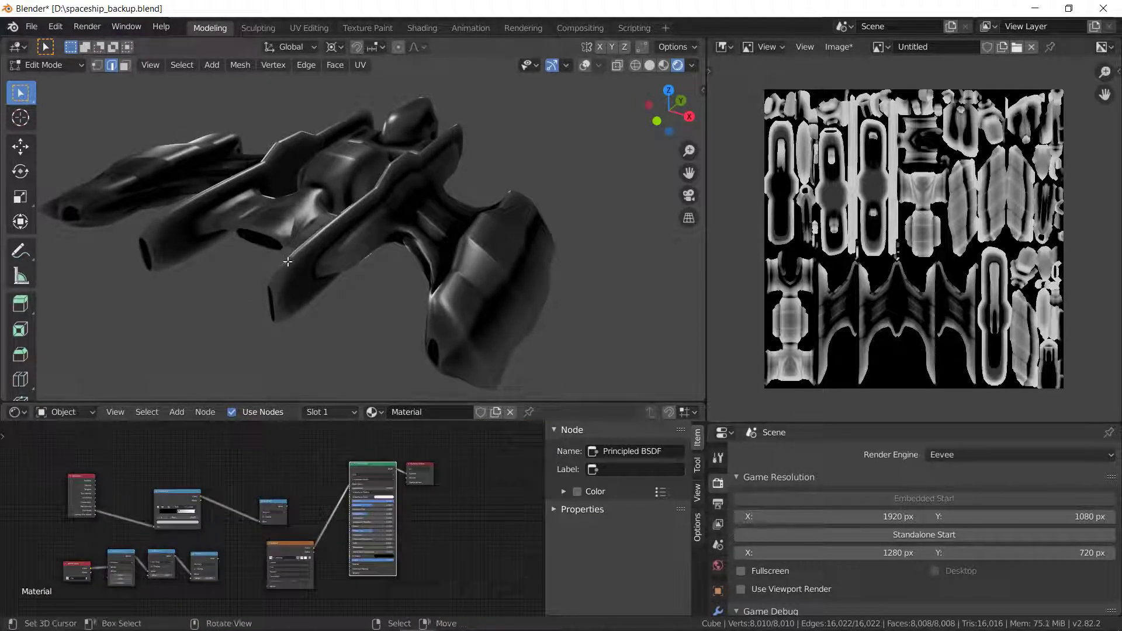
{"action": "middle_click_drag", "start_coordinate": [295, 291], "coordinate": [275, 315]}
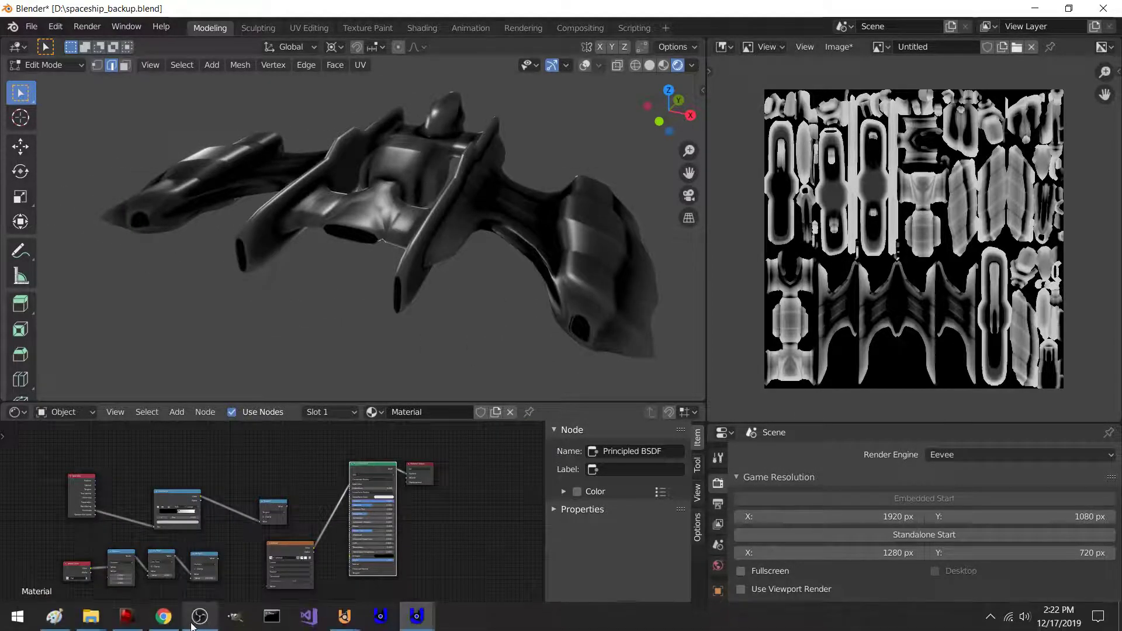
{"action": "left_click", "coordinate": [199, 618]}
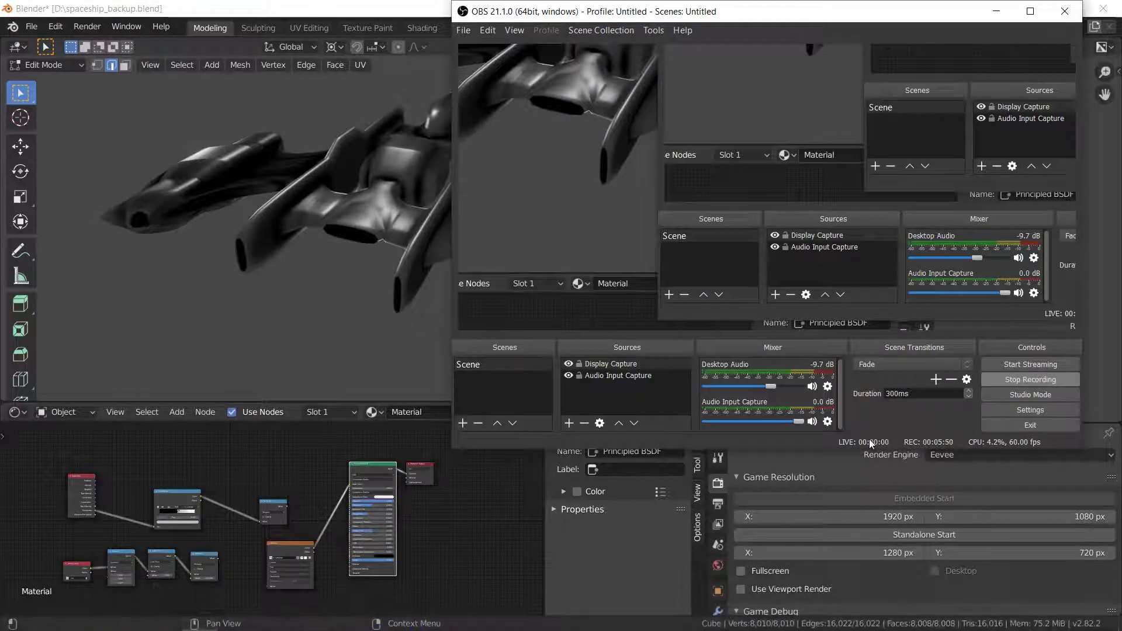